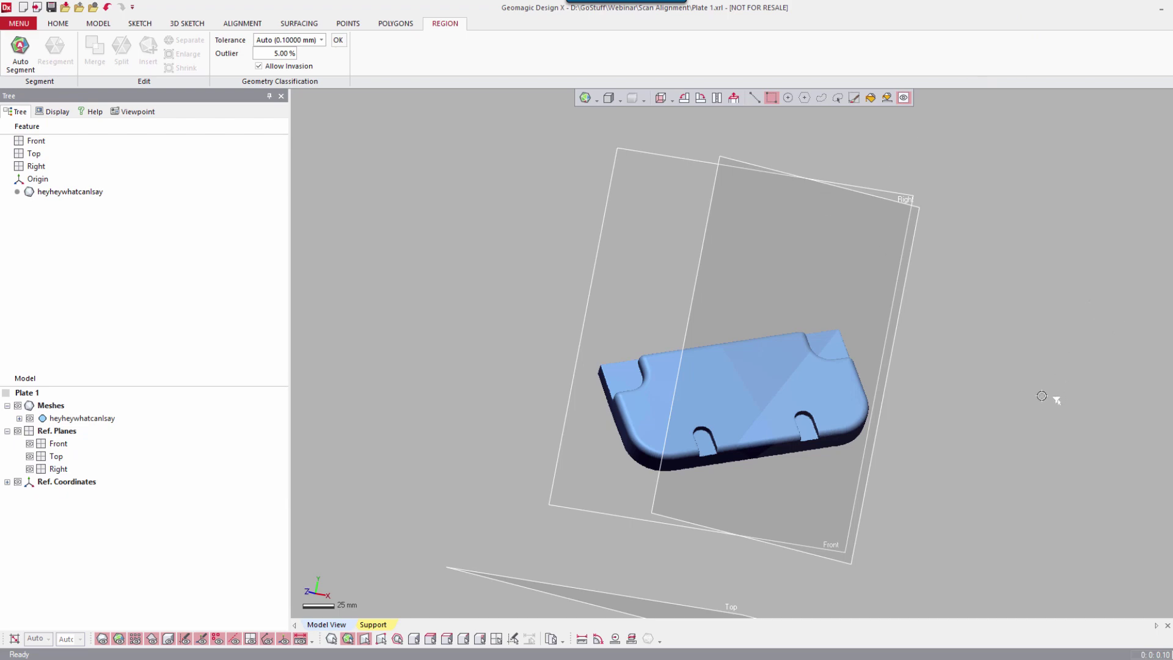
Auto-segment the plate mesh into regions with sensitivity 65 and same primitive shapes merged
mouse_move(1041, 396)
right_mouse_down()
mouse_move(1037, 328)
mouse_move(929, 238)
mouse_move(818, 165)
mouse_move(777, 155)
mouse_move(924, 241)
mouse_move(1009, 339)
mouse_move(926, 408)
mouse_move(940, 411)
right_mouse_up()
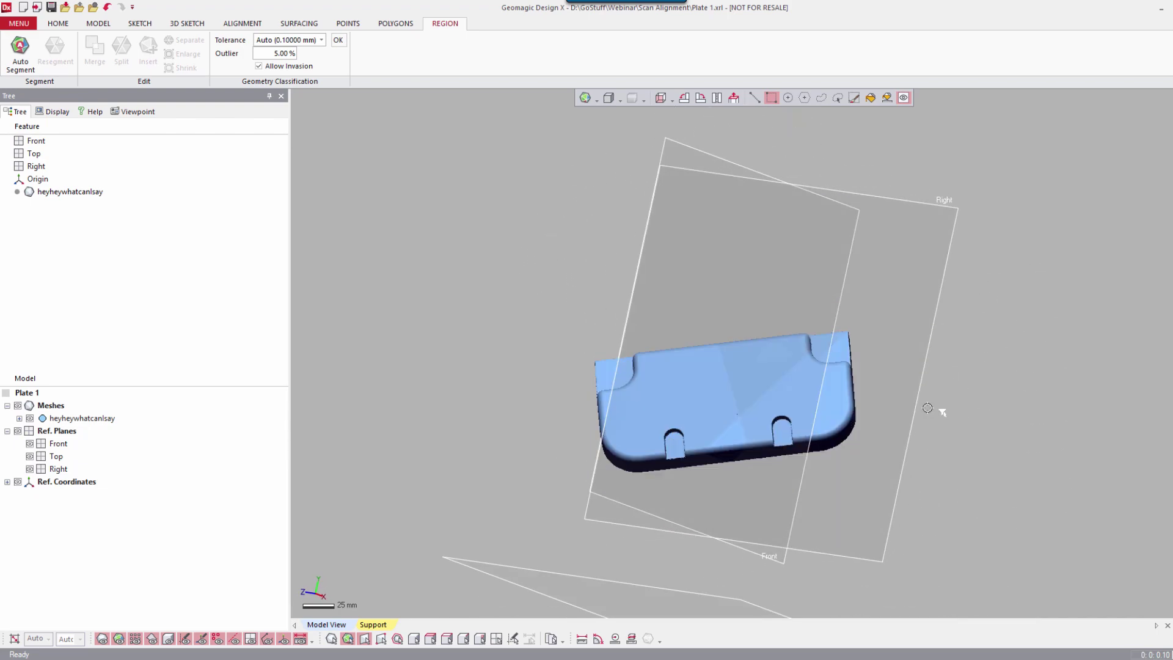
left_click(661, 99)
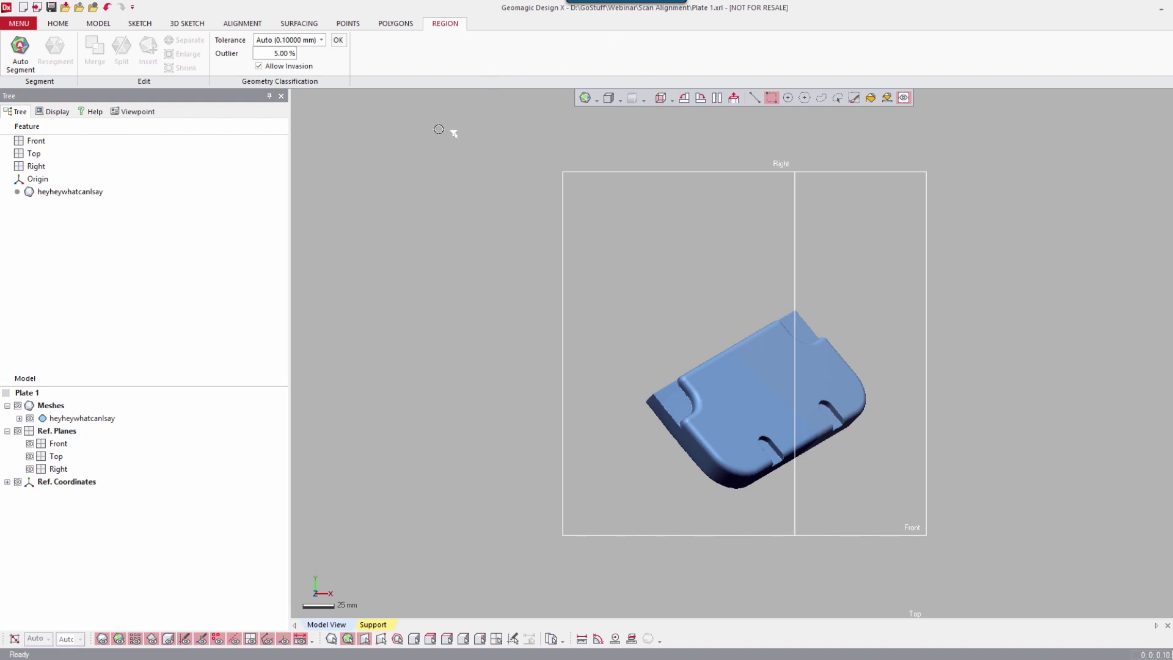
left_click(22, 54)
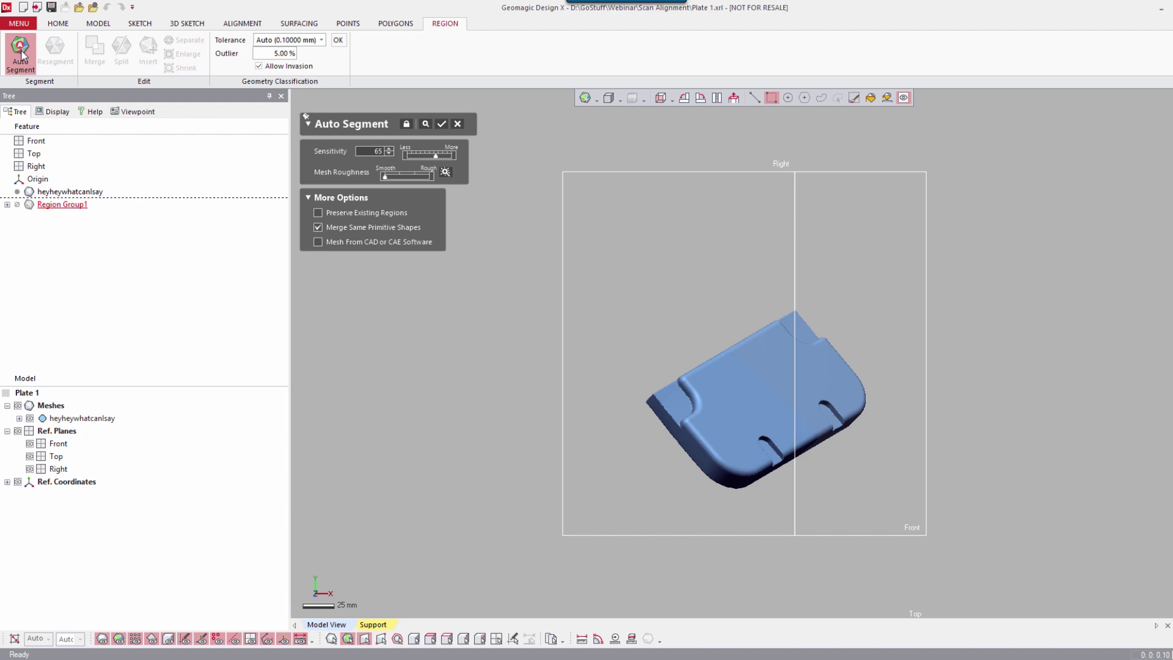
left_click(441, 125)
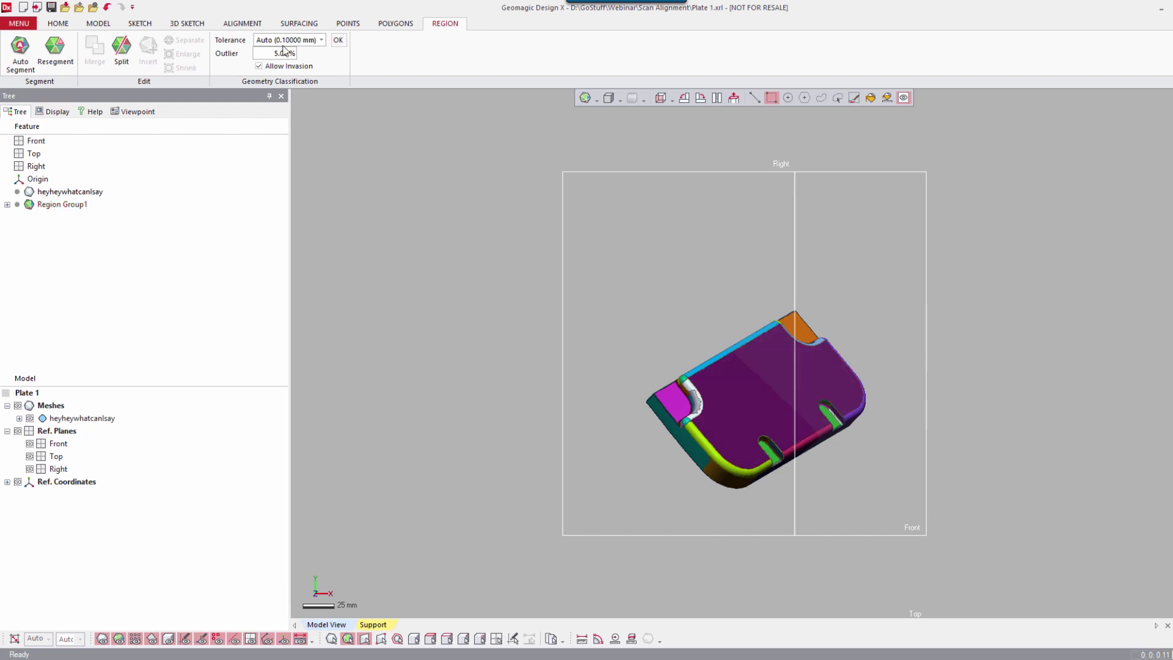
Align the plate mesh to the global origin with a 3-2-1 interactive alignment: large face as plane, long slotted-side face as vector, short end face as position
left_click(242, 24)
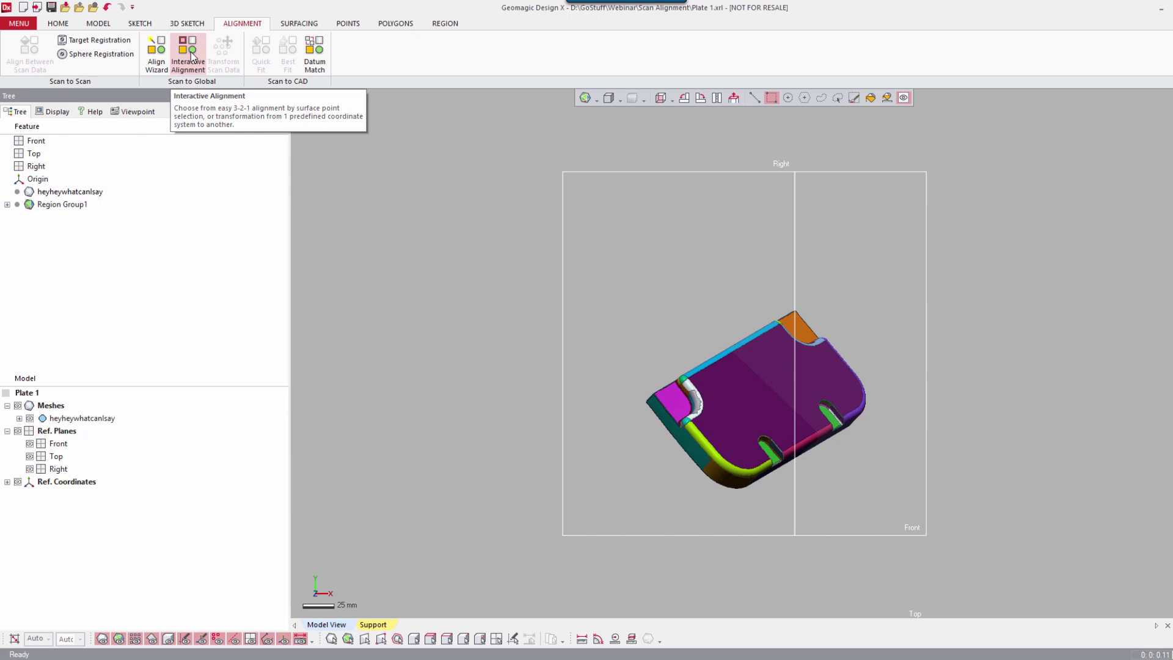
left_click(189, 54)
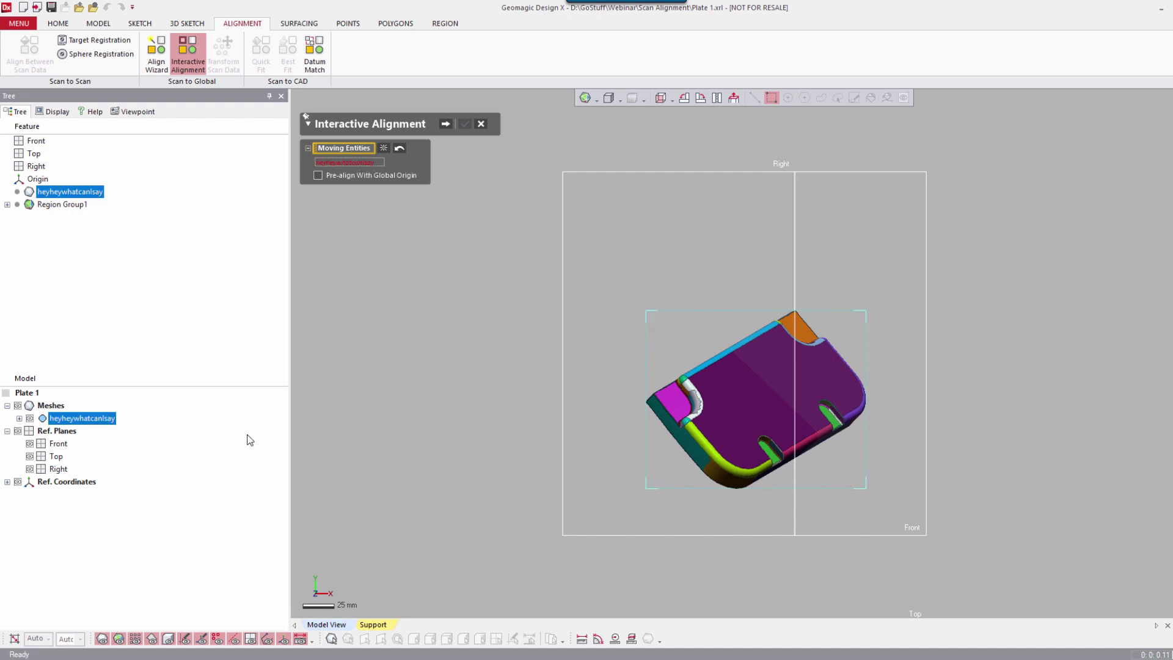
left_click(445, 123)
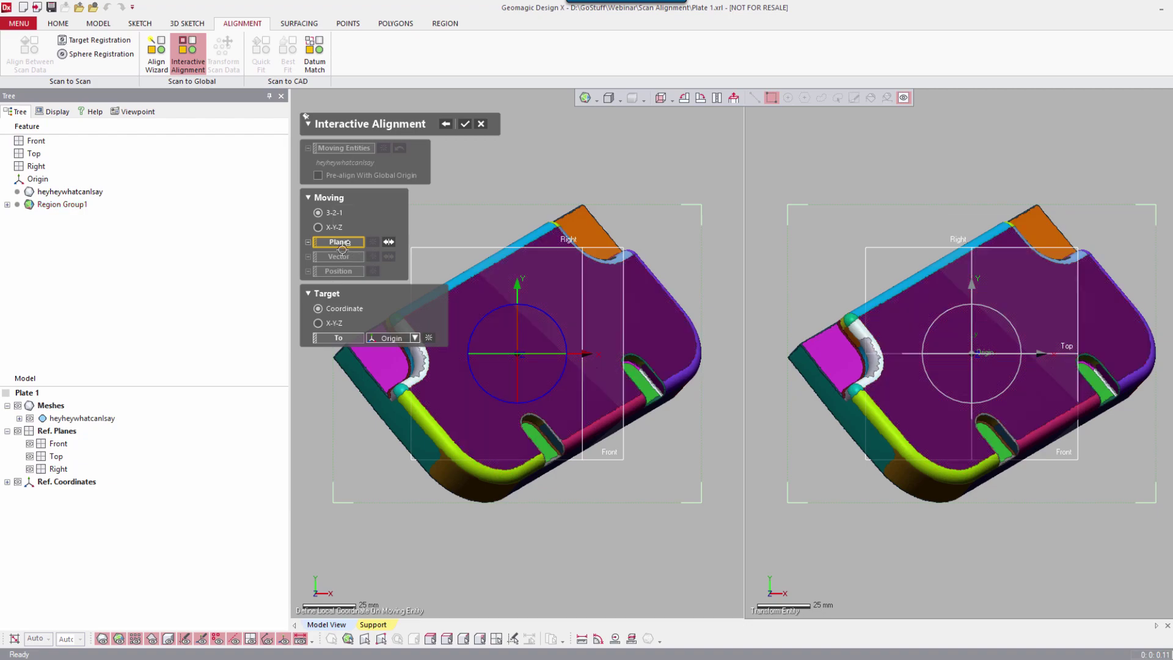
left_click(638, 305)
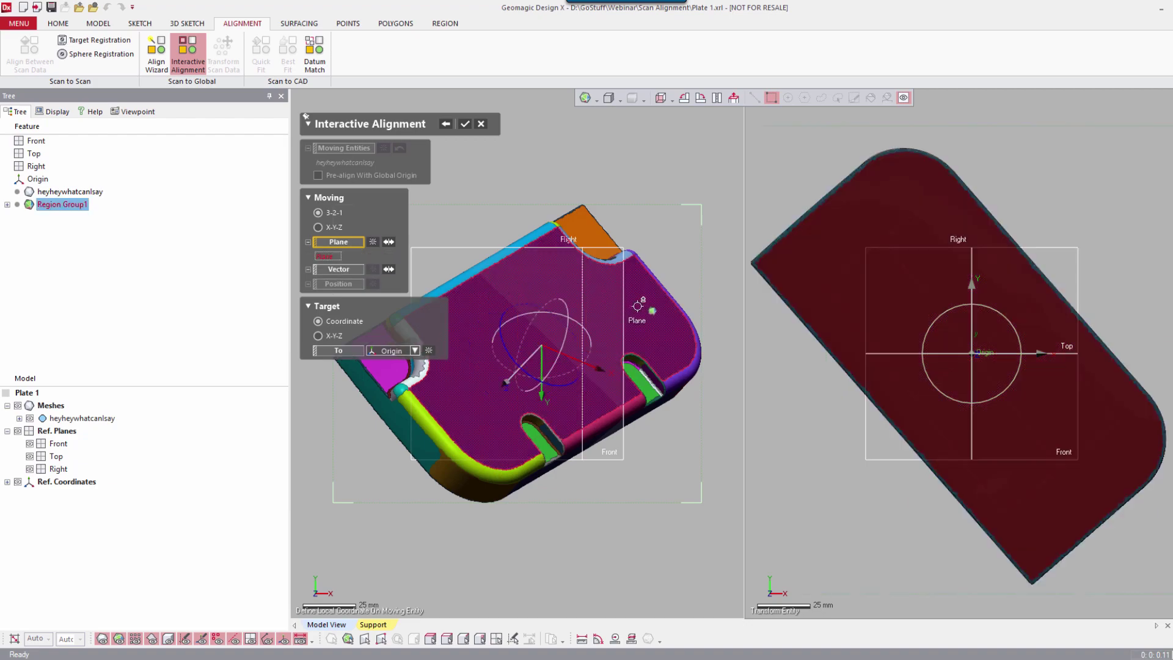
left_click(339, 270)
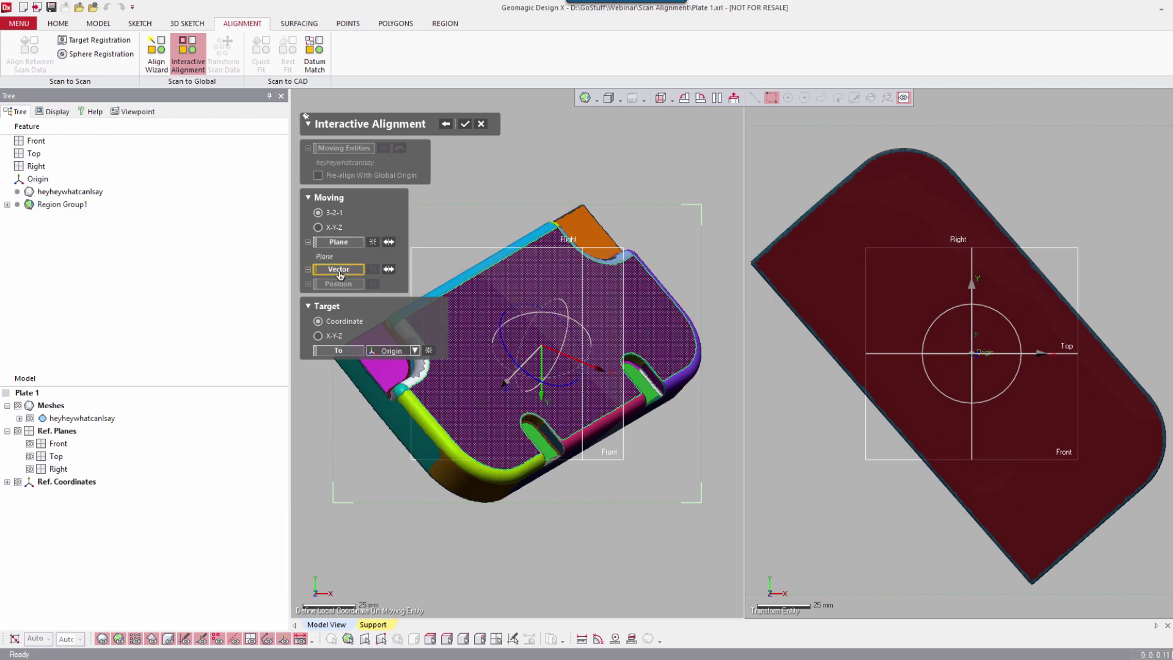
left_click(525, 484)
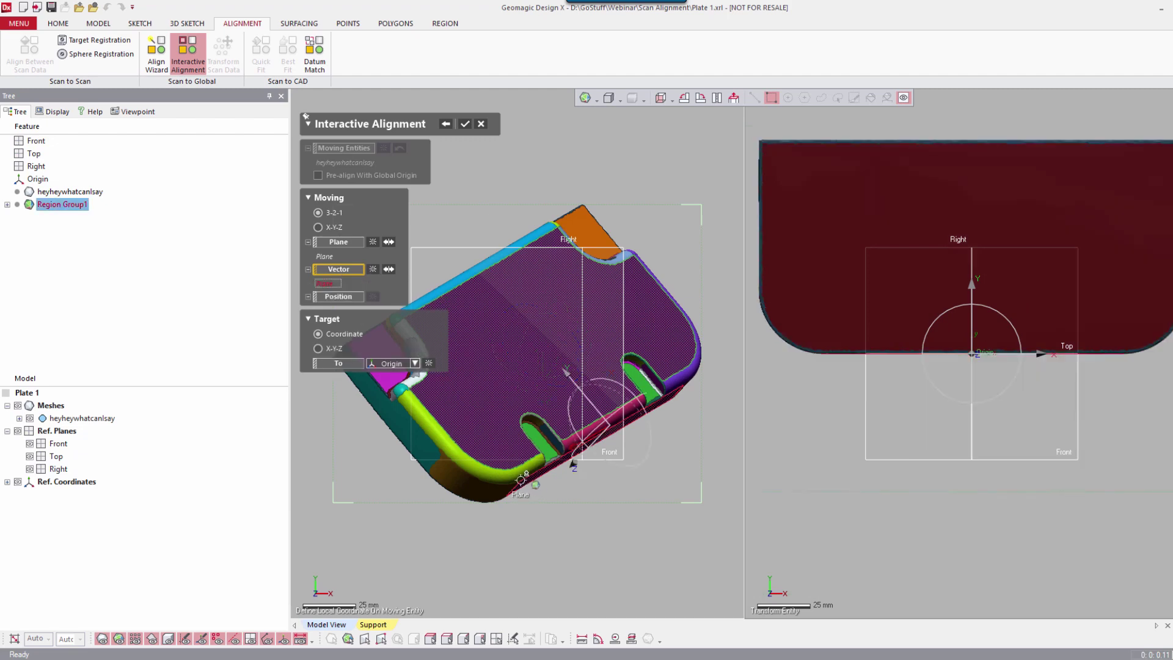
left_click(345, 297)
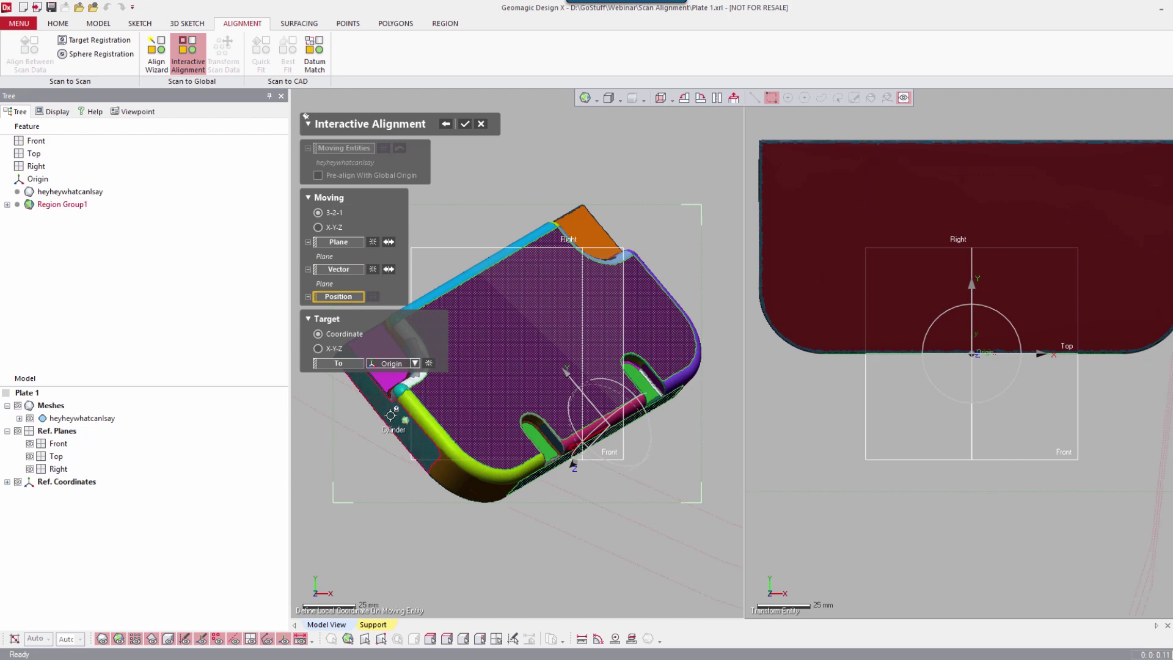
left_click(459, 444)
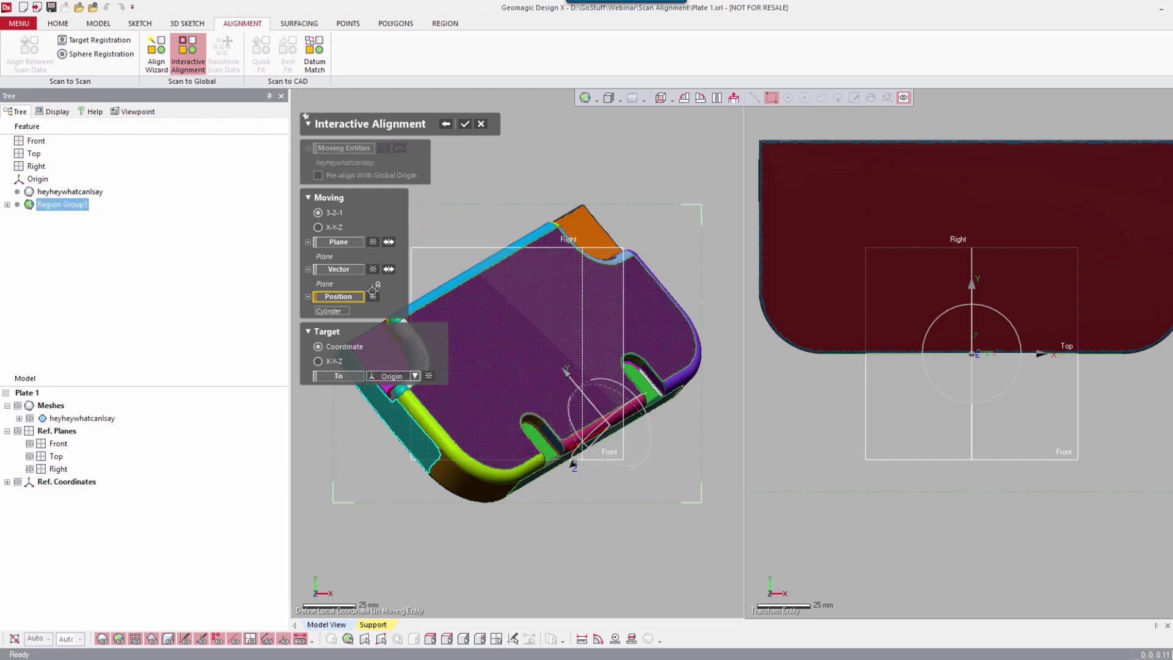
left_click(465, 124)
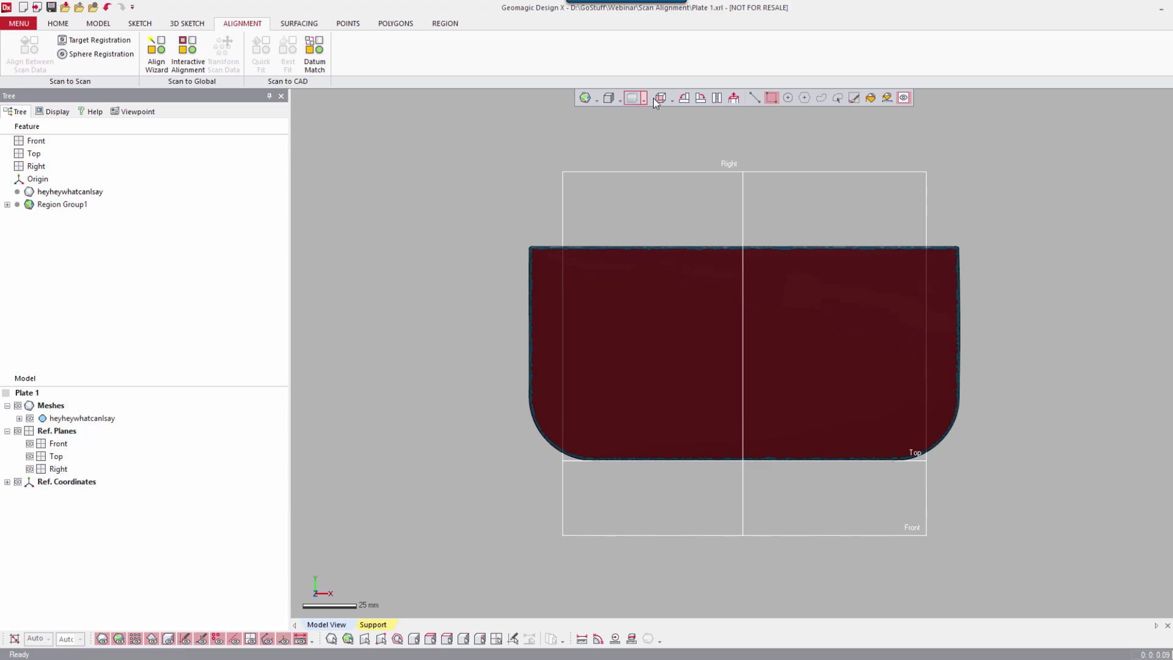
Check the plate's alignment against the reference planes from the left, front and back views
left_click(673, 99)
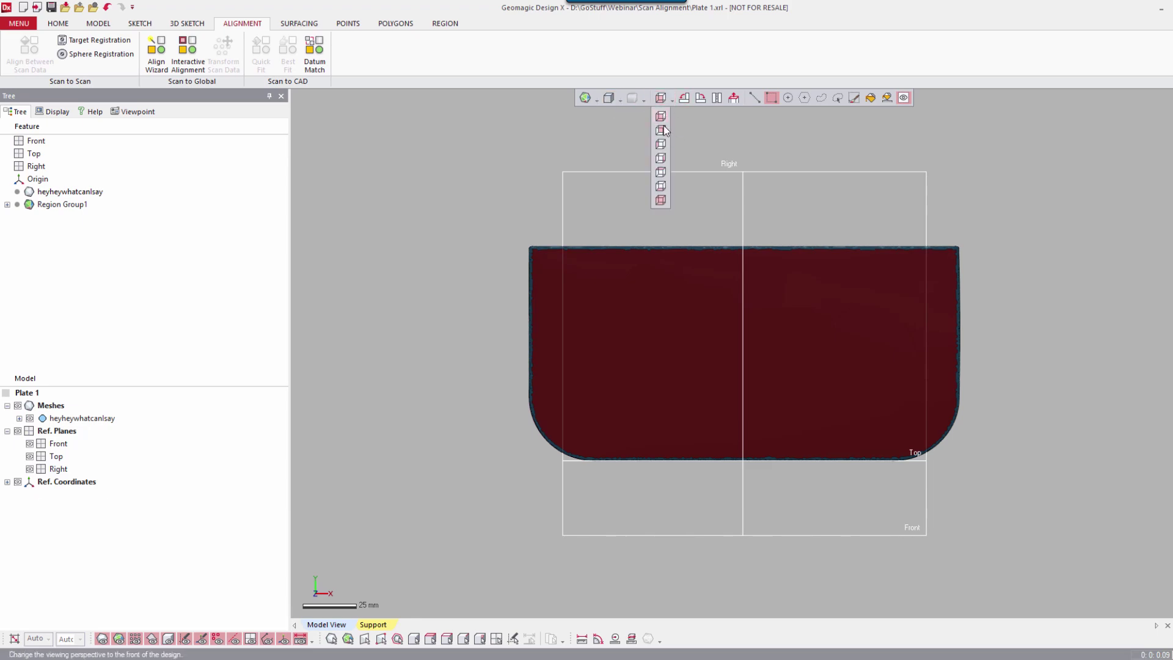
left_click(662, 146)
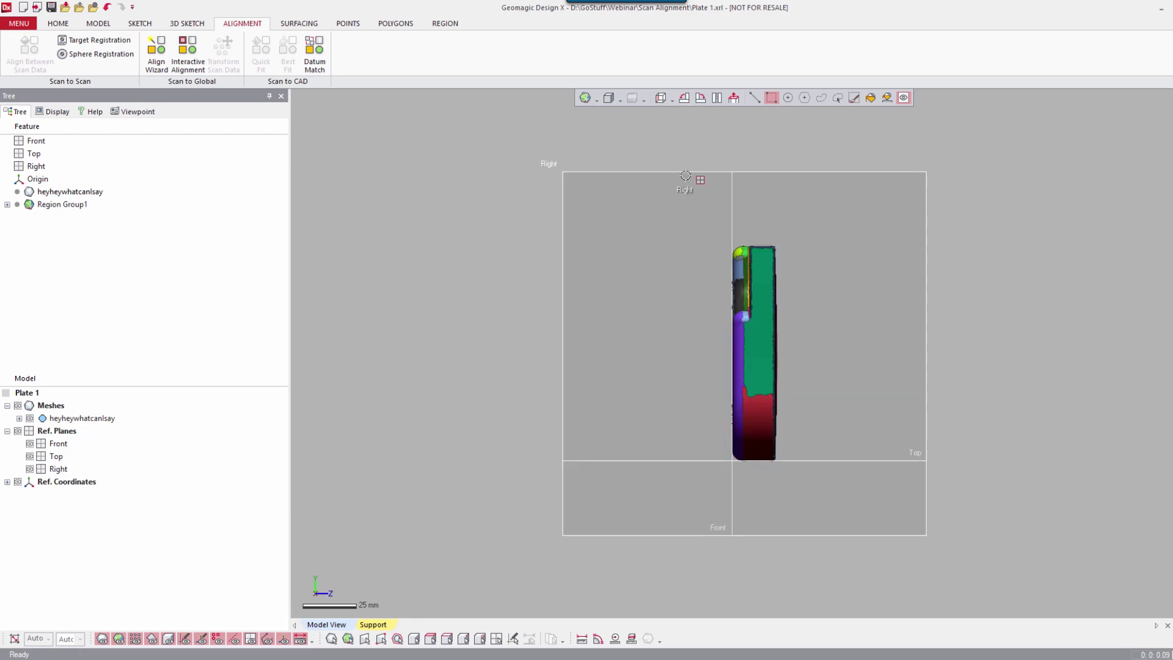
left_click(671, 99)
left_click(663, 119)
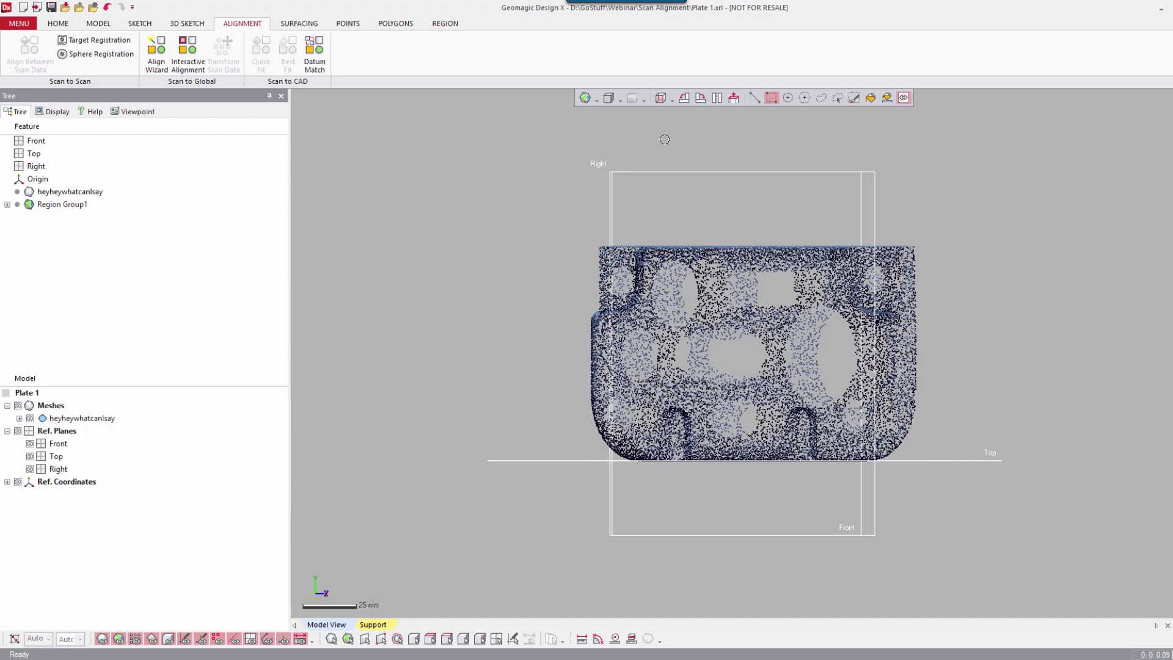
left_click(671, 100)
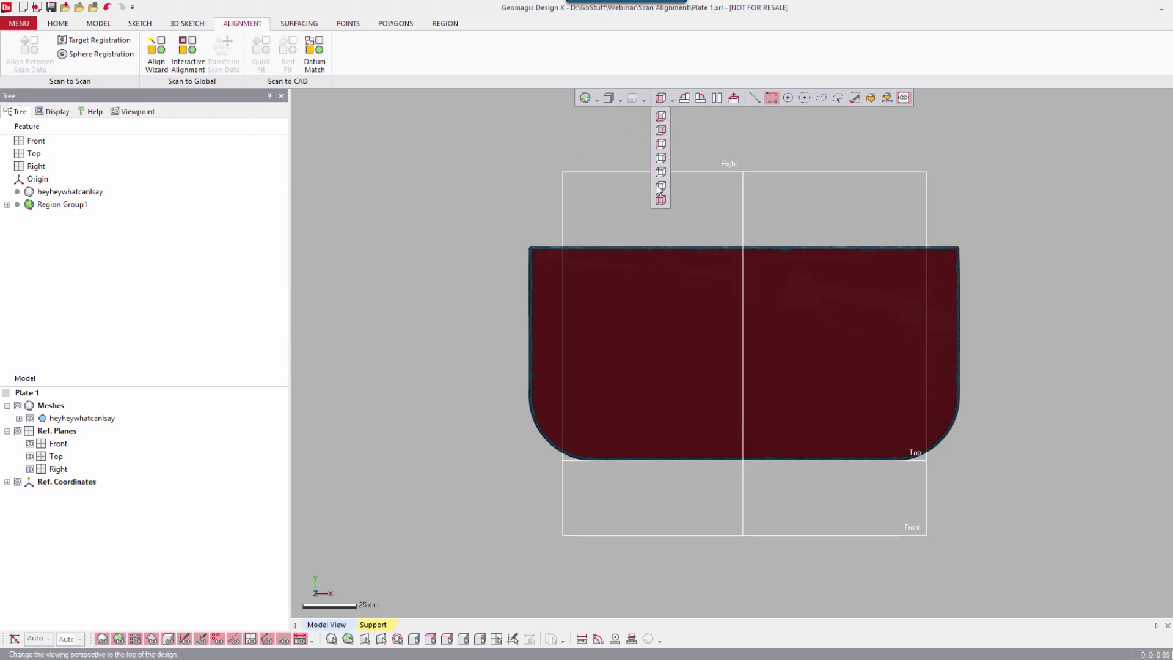
left_click(661, 130)
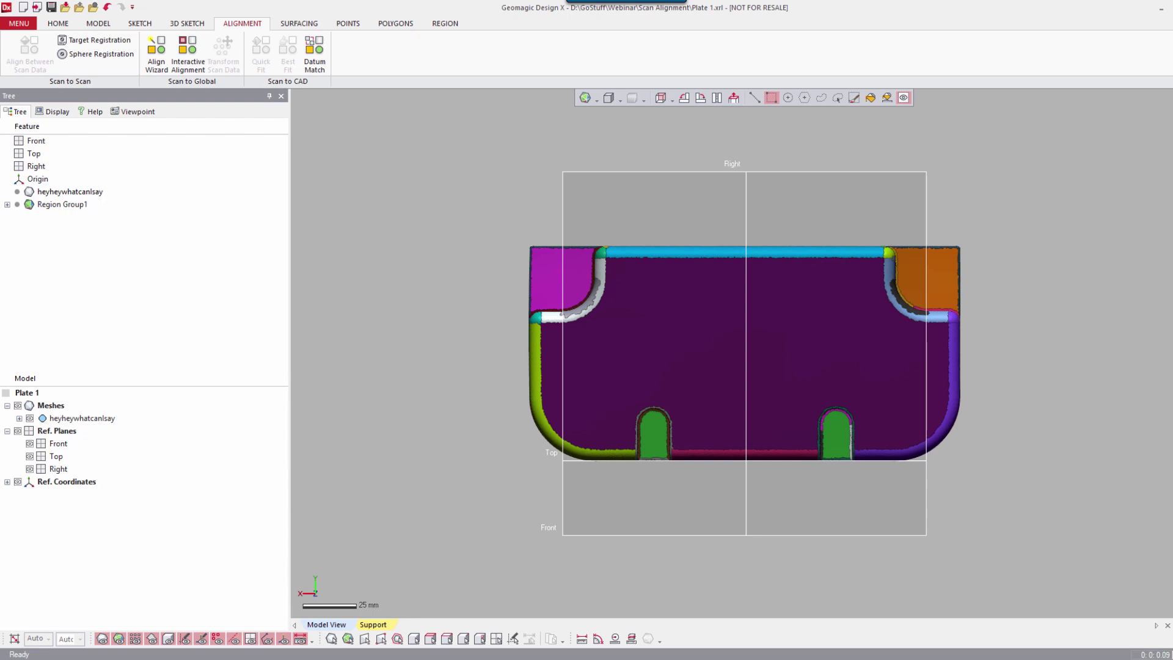
Close the plate model without saving its changes and open Round Container.xrl from the Scan Alignment folder
left_click(23, 8)
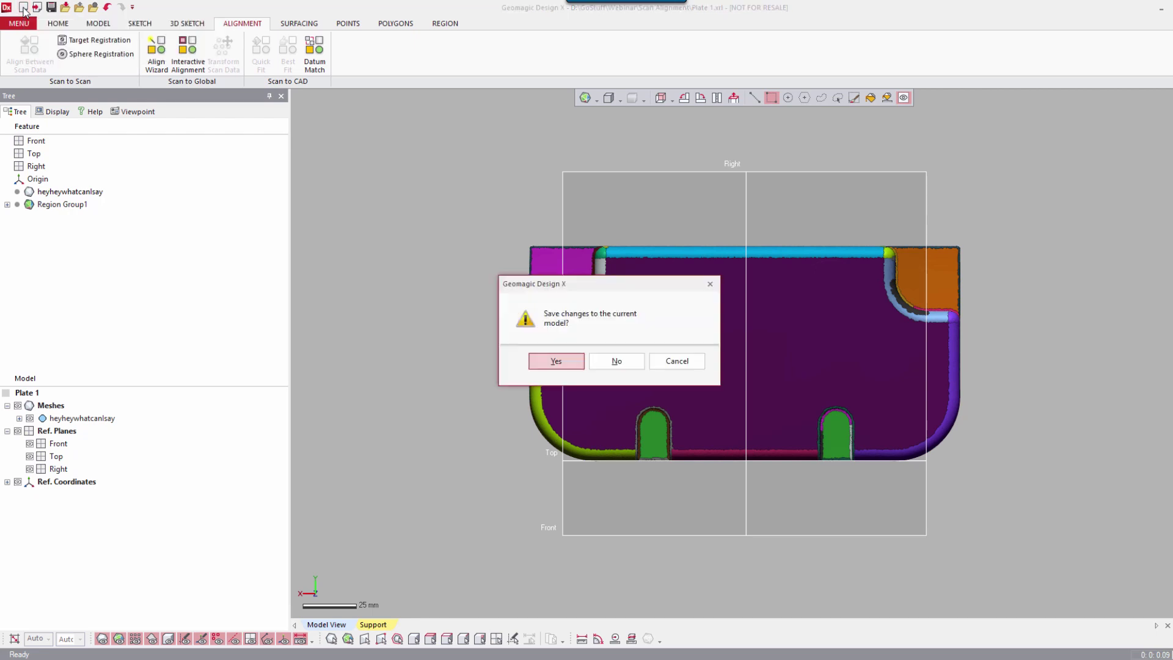
left_click(613, 361)
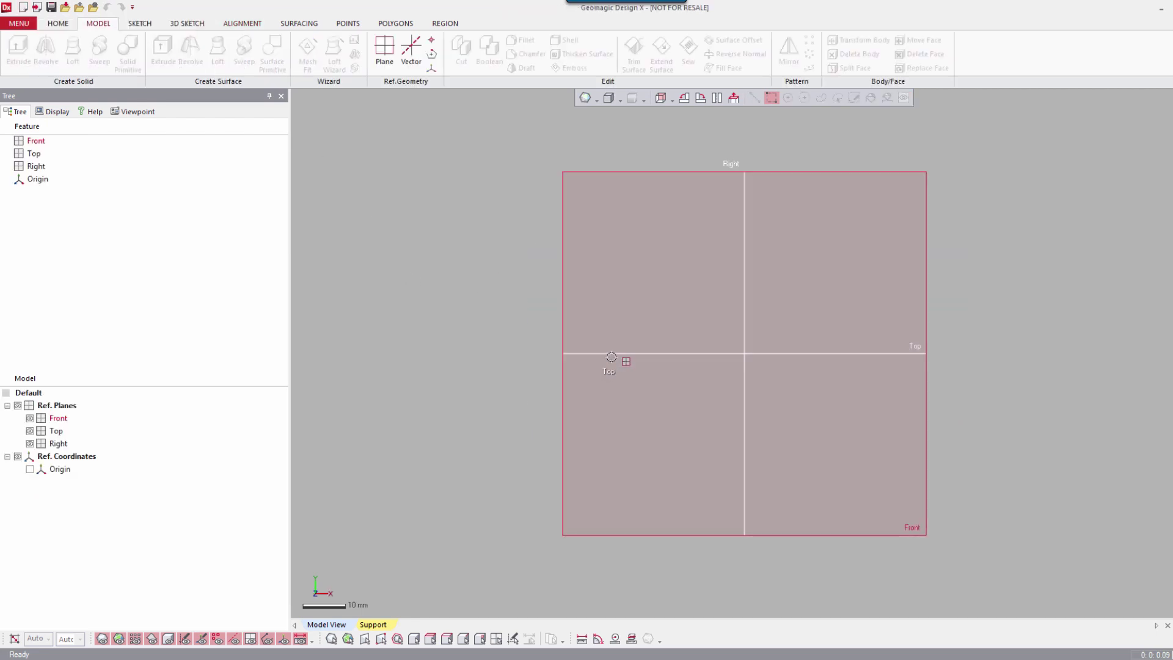
left_click(49, 12)
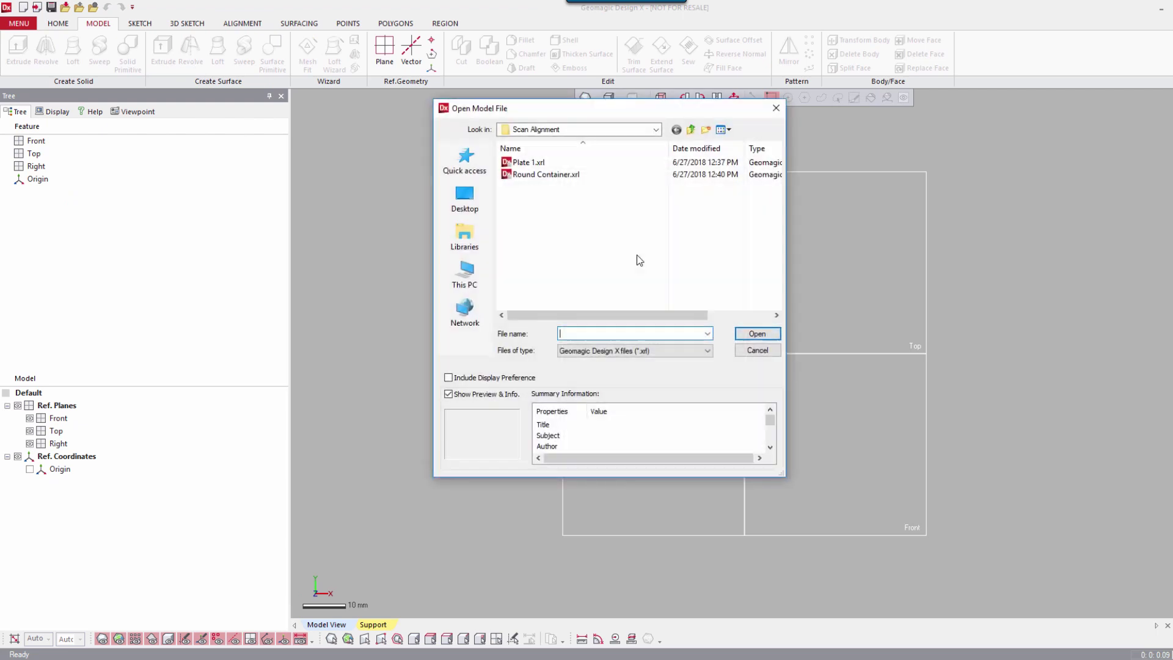
double_click(529, 177)
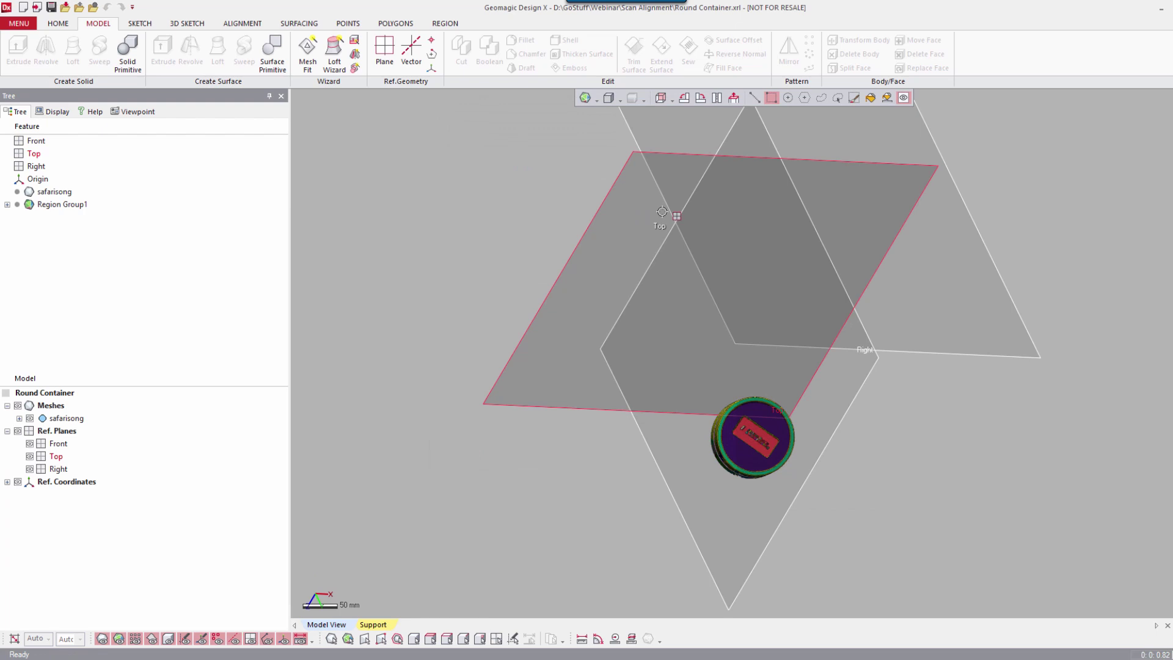
Hide the coloured regions on the round container so that only the plain mesh is displayed
scroll(737, 425, "down", 2)
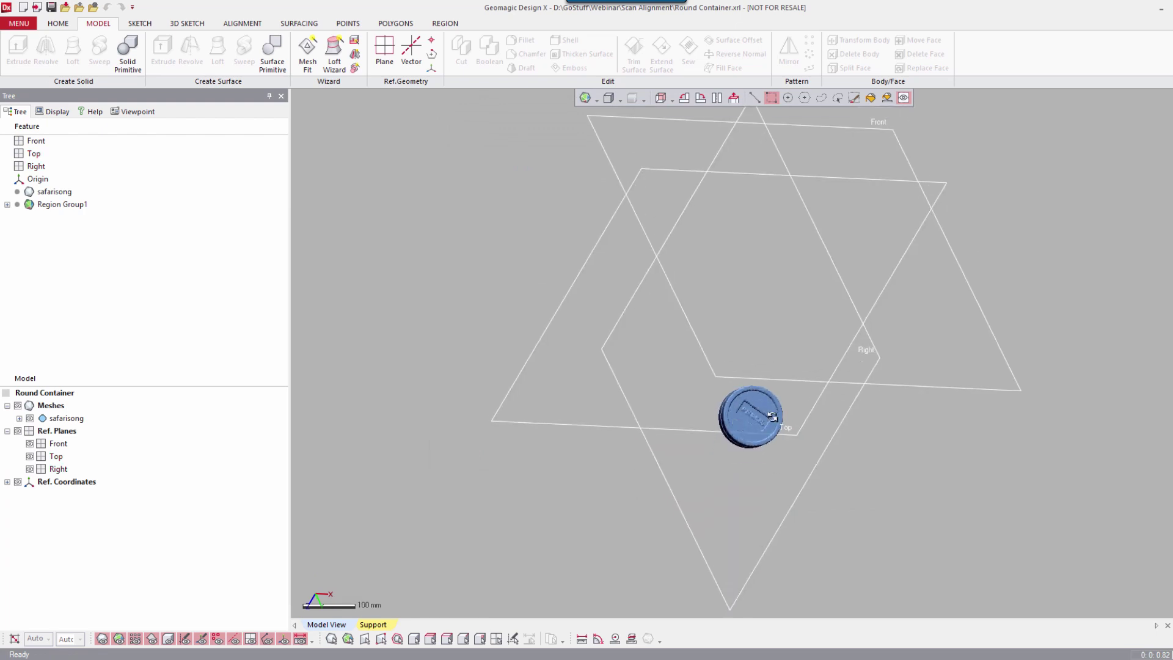
scroll(767, 418, "up", 1)
scroll(765, 418, "up", 4)
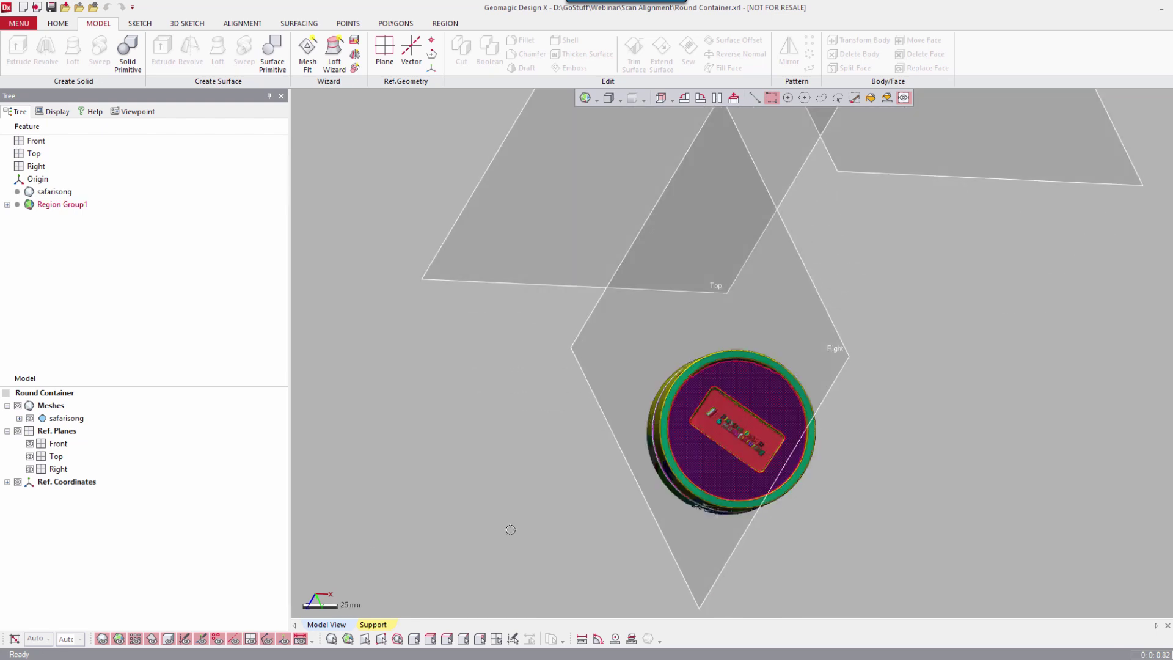
left_click(119, 638)
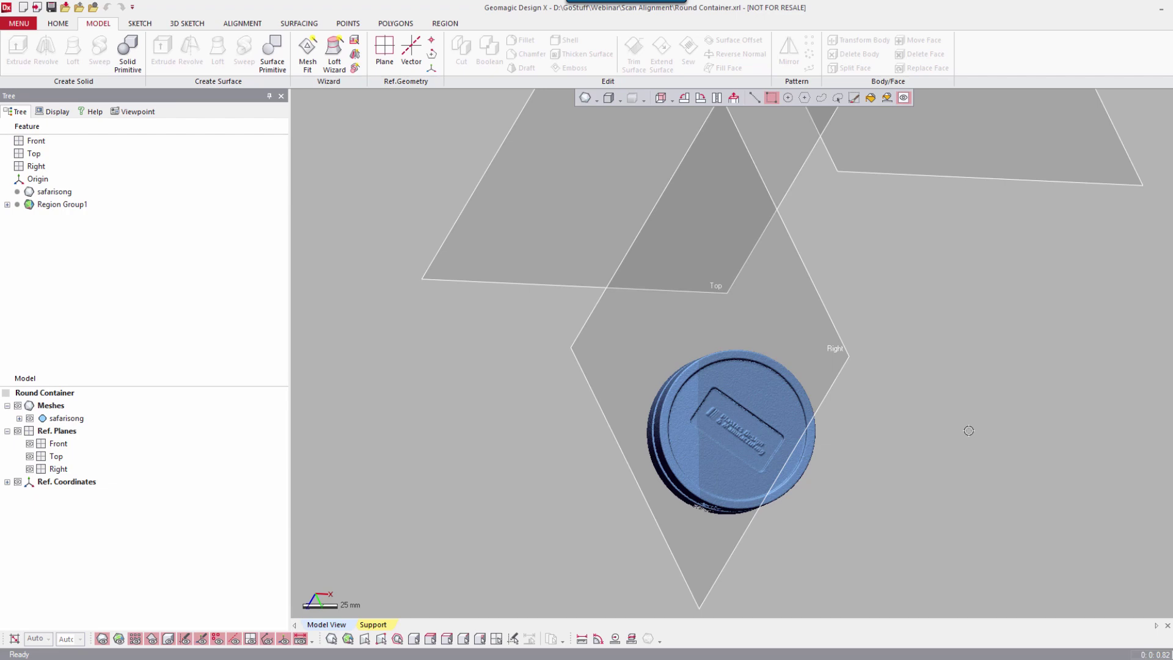
left_click(661, 99)
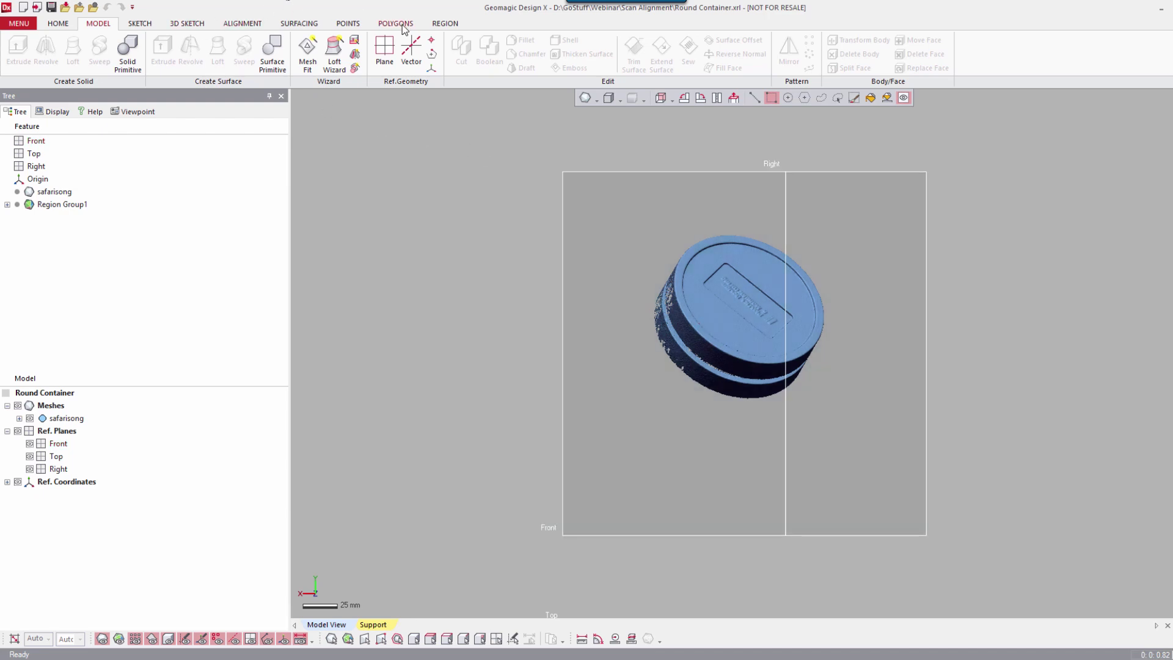
Align the round container mesh to the global origin with the Align Wizard, using the candidate coordinate system squared to the rectangular logo recess
left_click(255, 24)
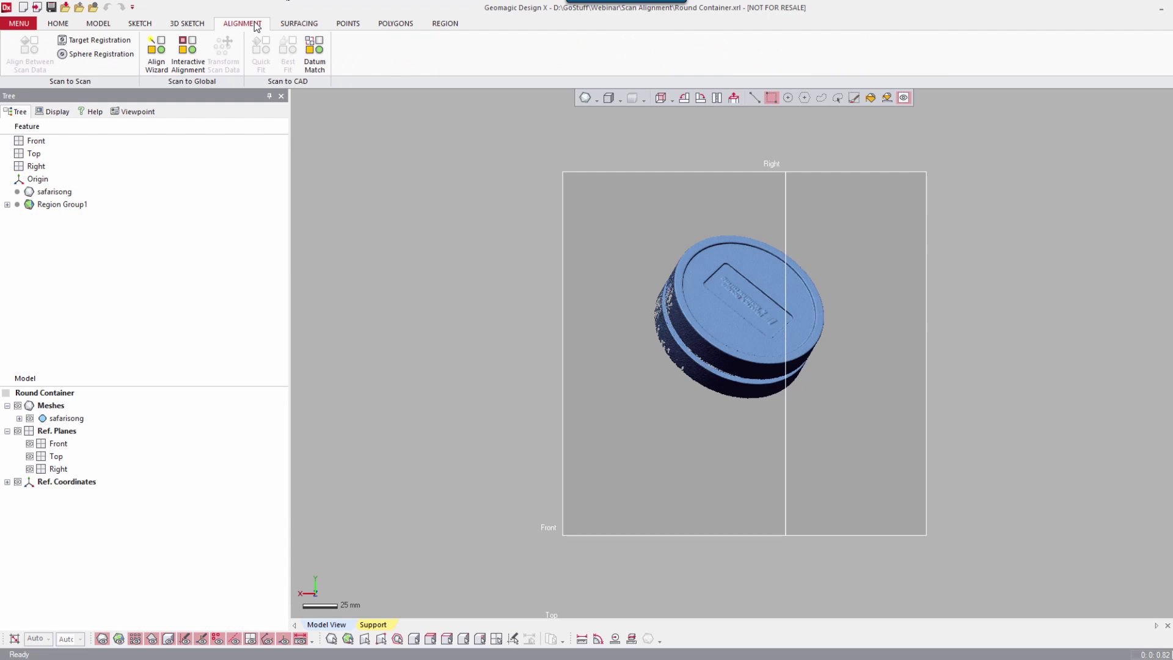
left_click(156, 53)
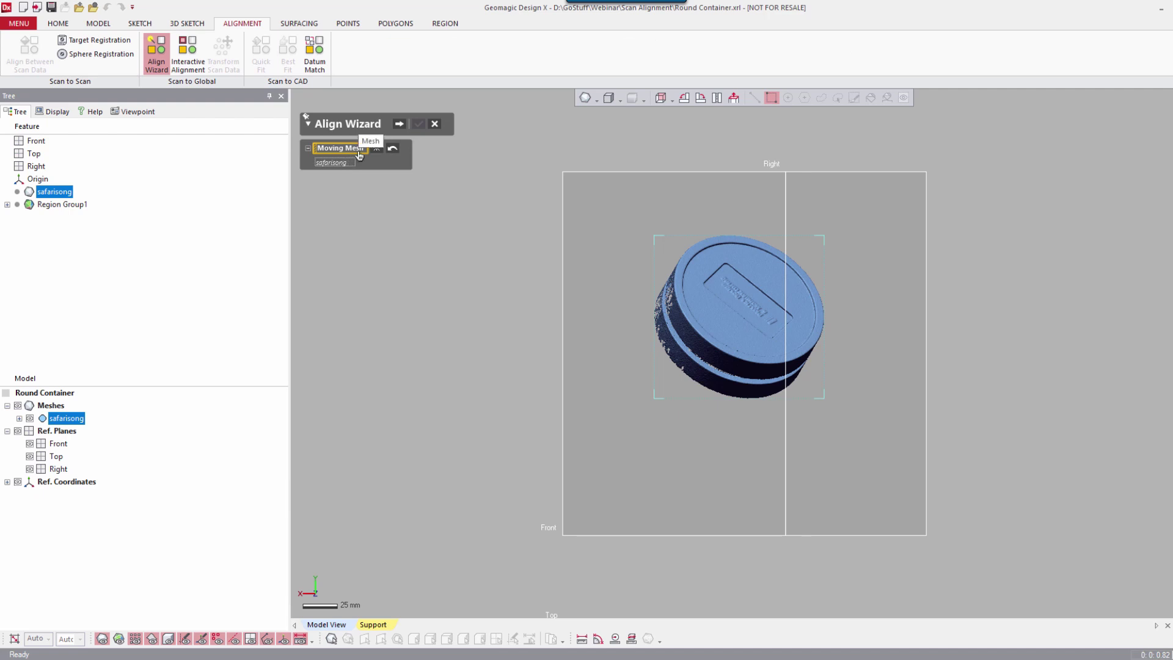
left_click(399, 124)
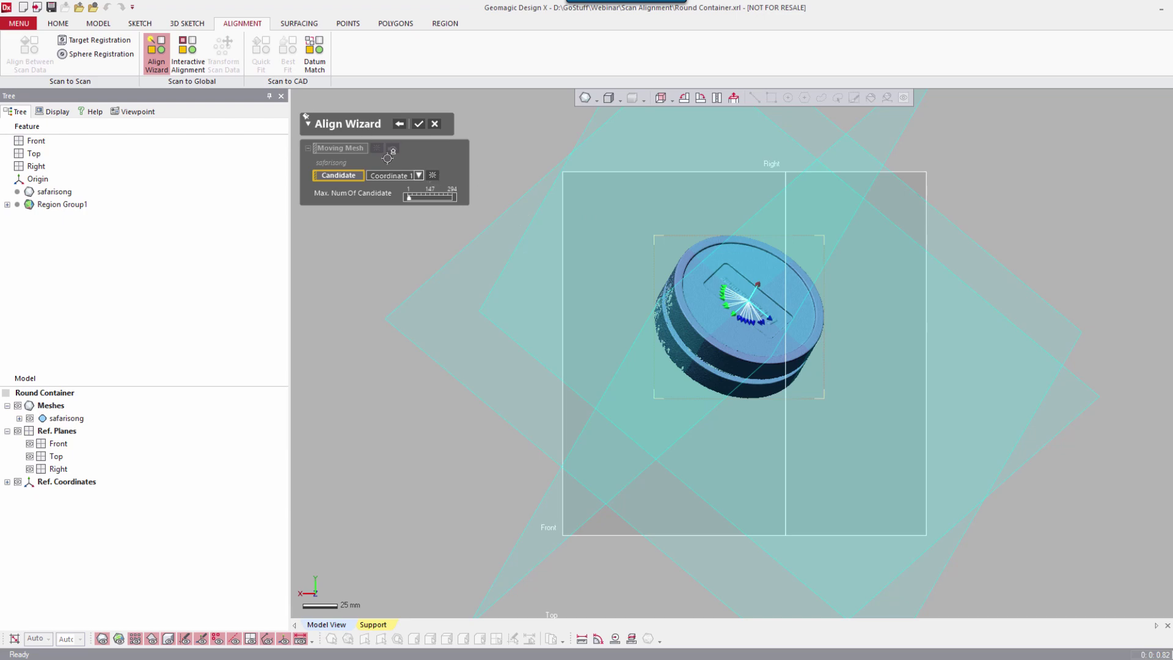
right_click_drag(1039, 256, 713, 438)
right_click_drag(837, 427, 795, 416)
scroll(796, 416, "up", 5)
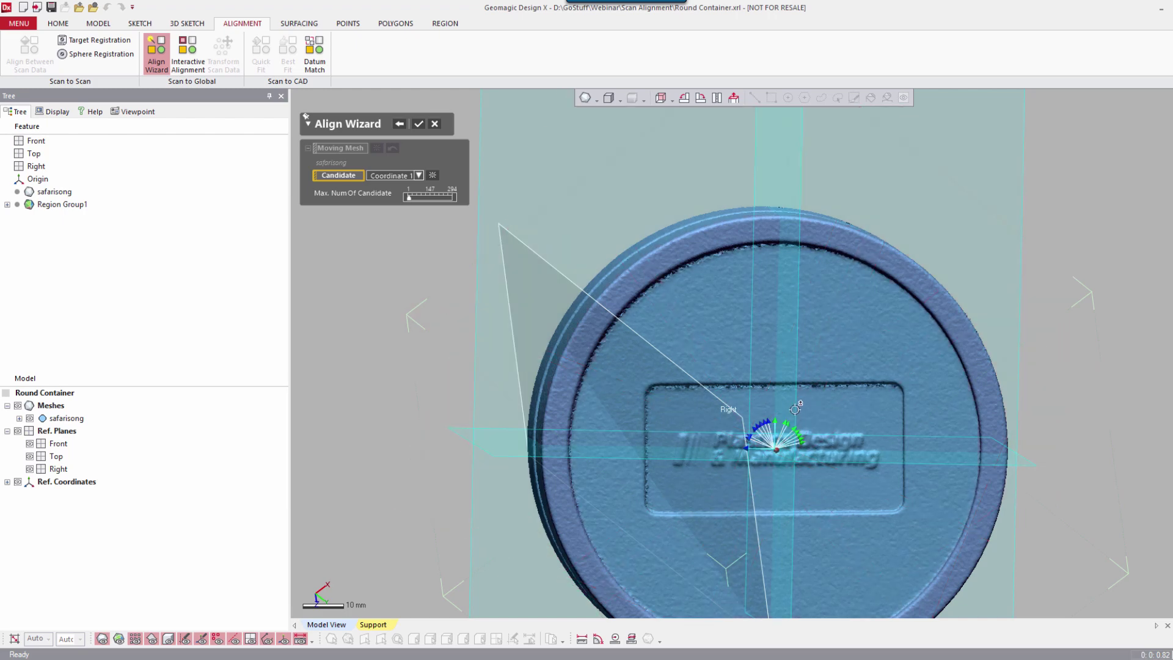
left_click(776, 422)
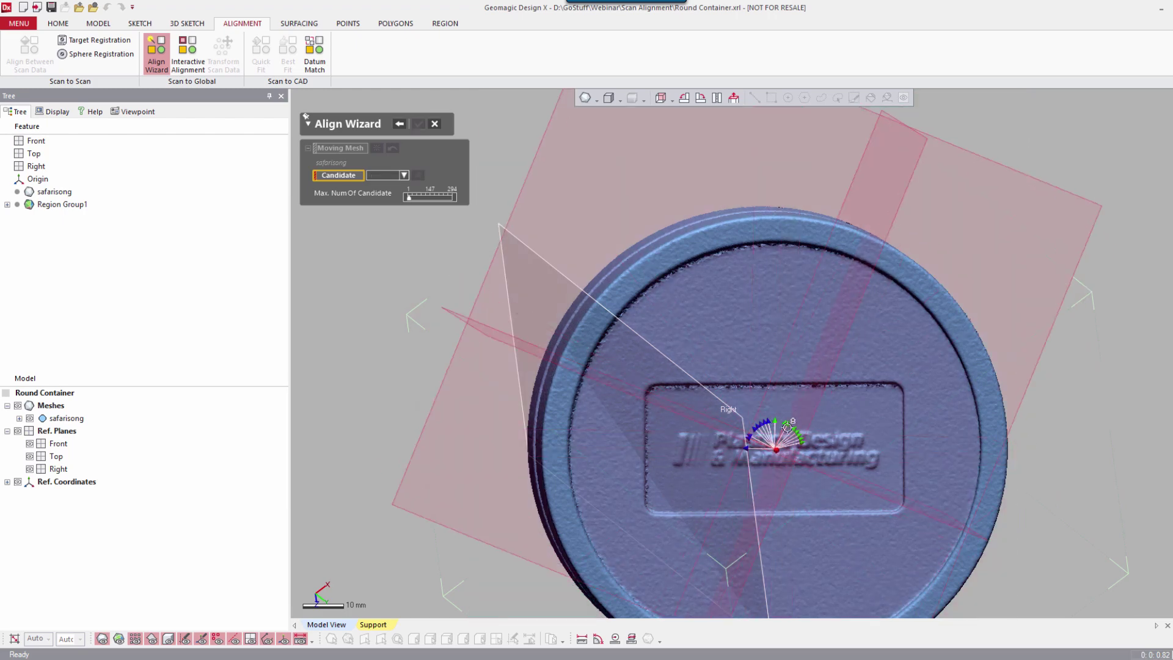
left_click(751, 439)
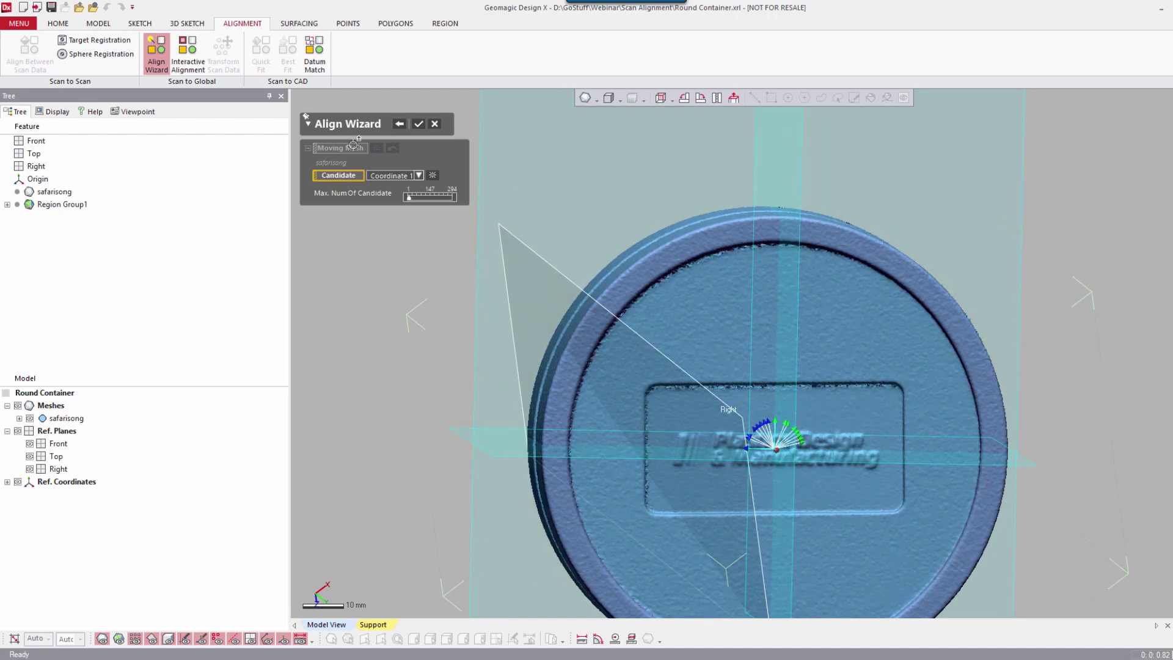
left_click(419, 123)
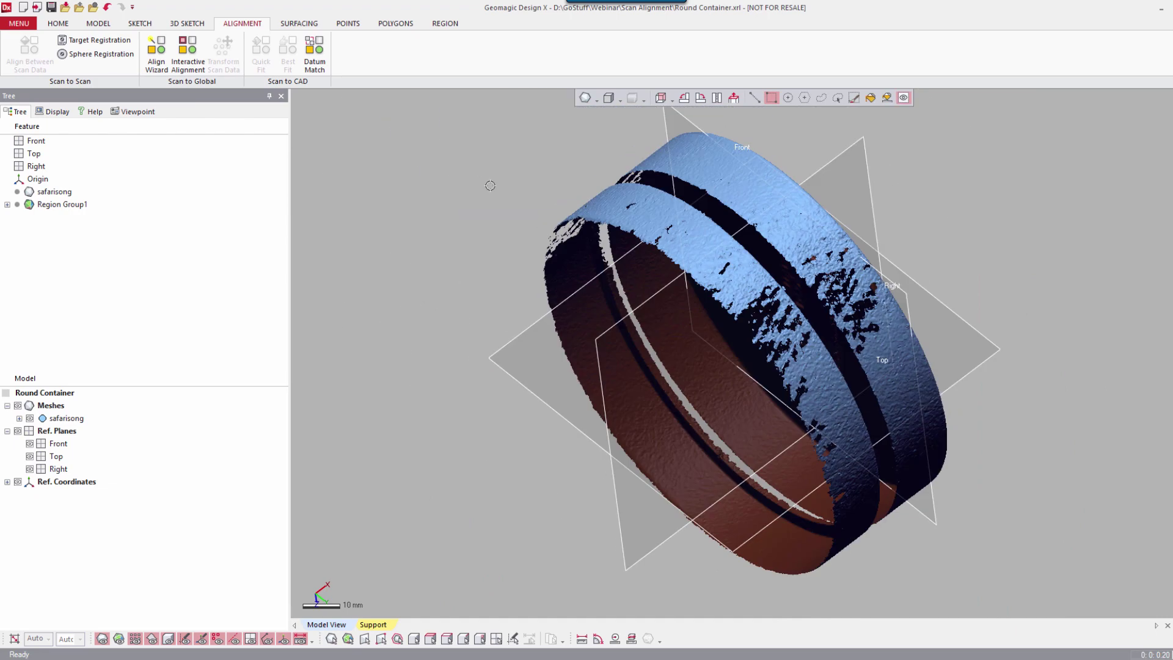
left_click(672, 99)
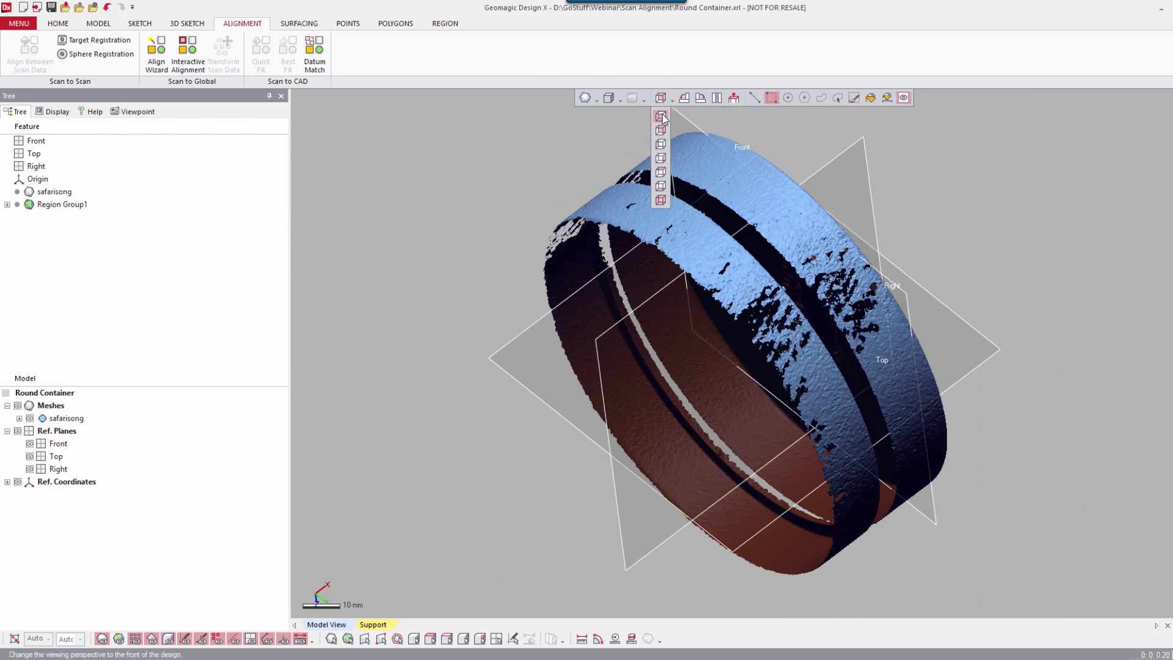
left_click(661, 116)
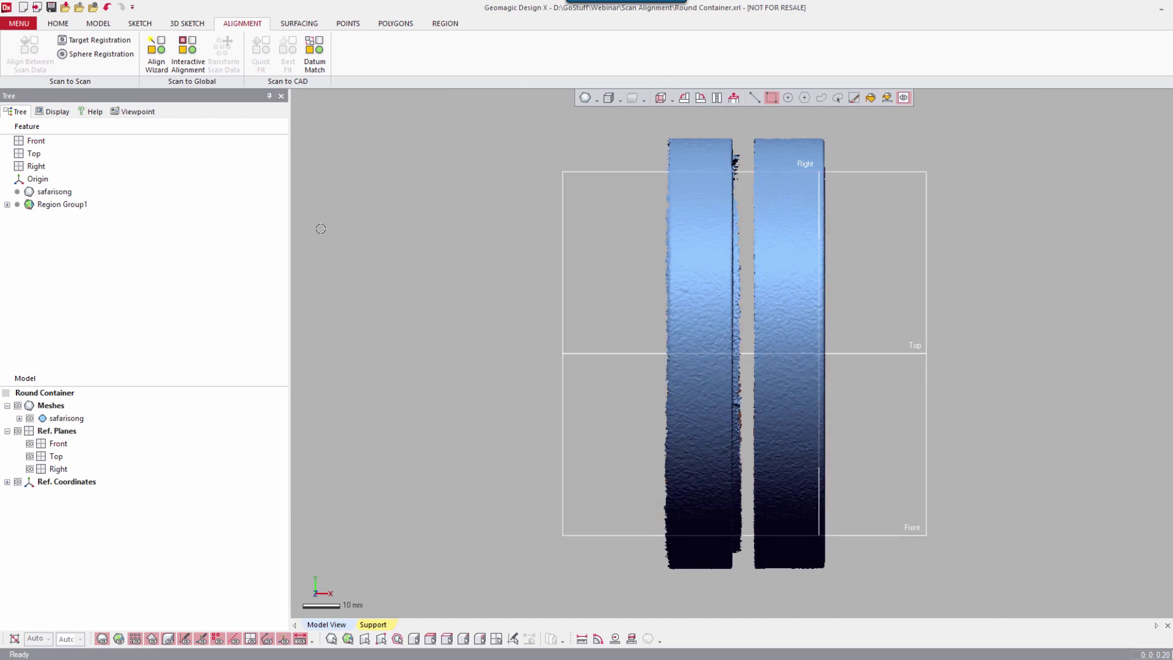
Undo the Align Wizard alignment of the round container and display its coloured regions
key("alt+4")
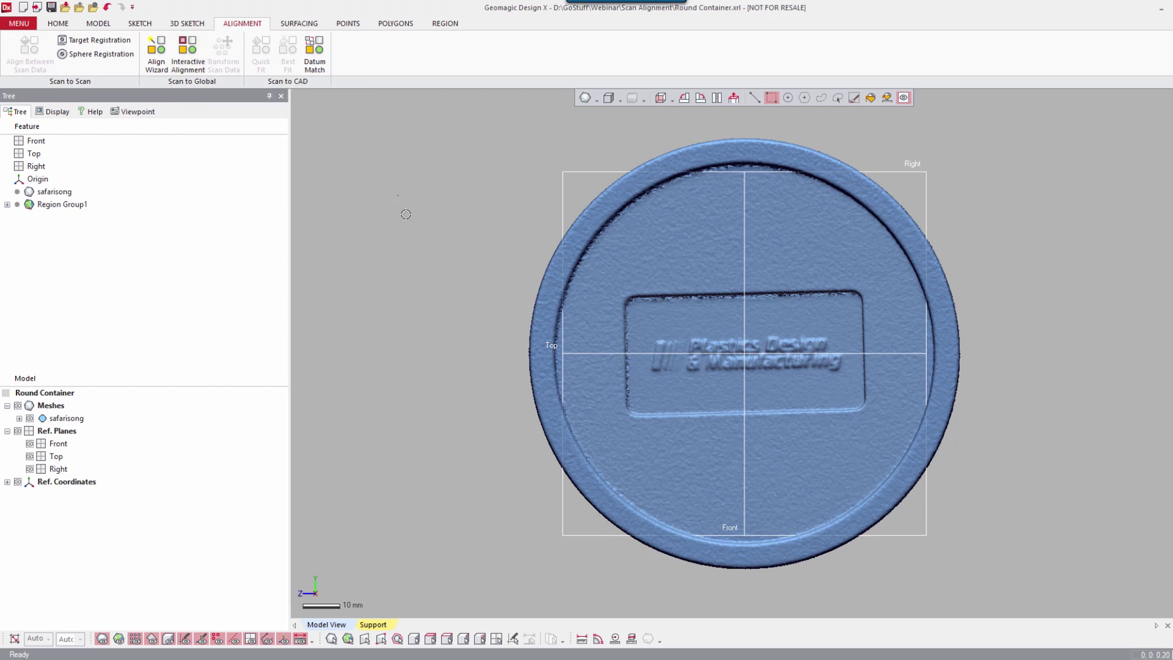
key("ctrl+z")
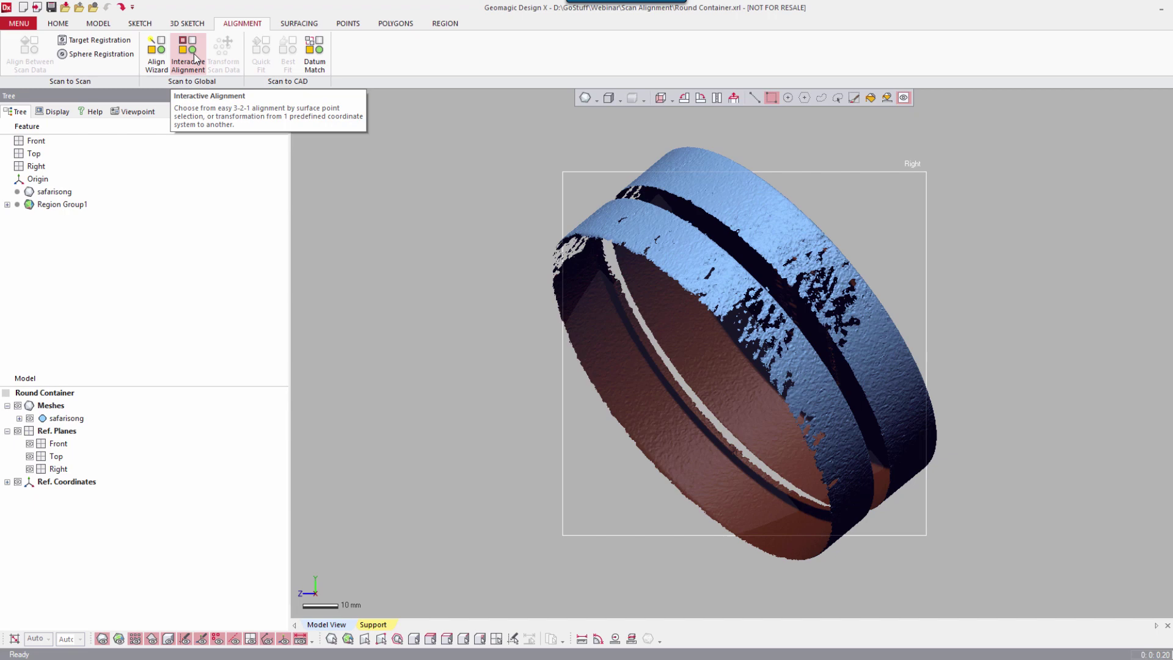
left_click(120, 639)
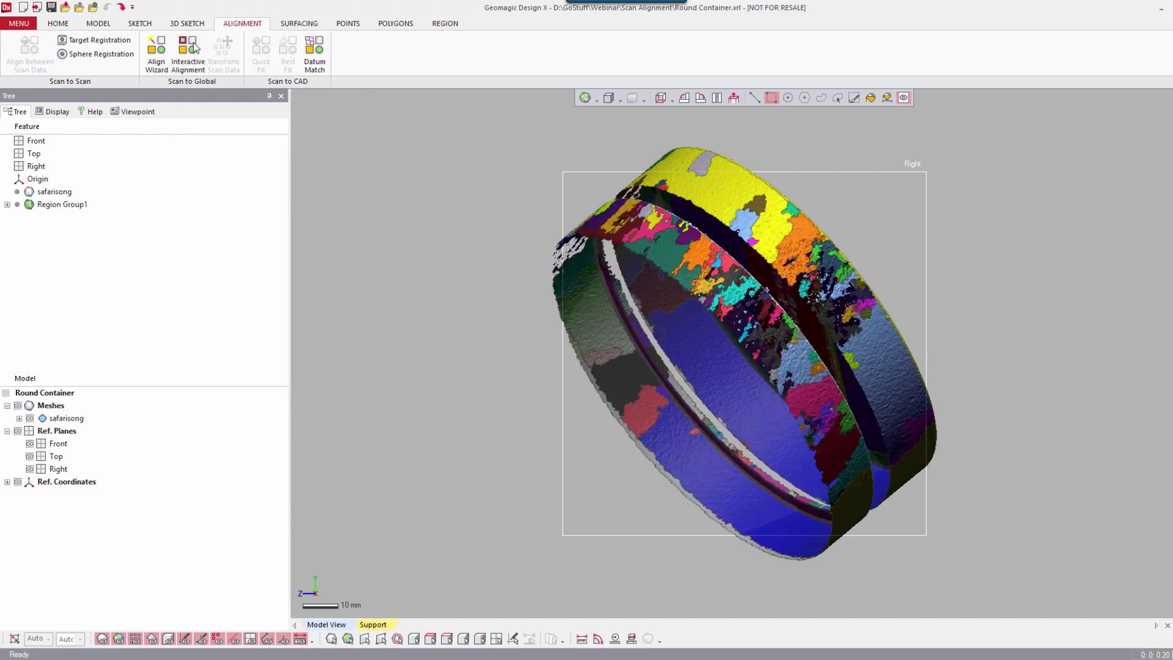
Add a reference vector extracted from the blue cylindrical region on the container's inner wall
left_click(99, 25)
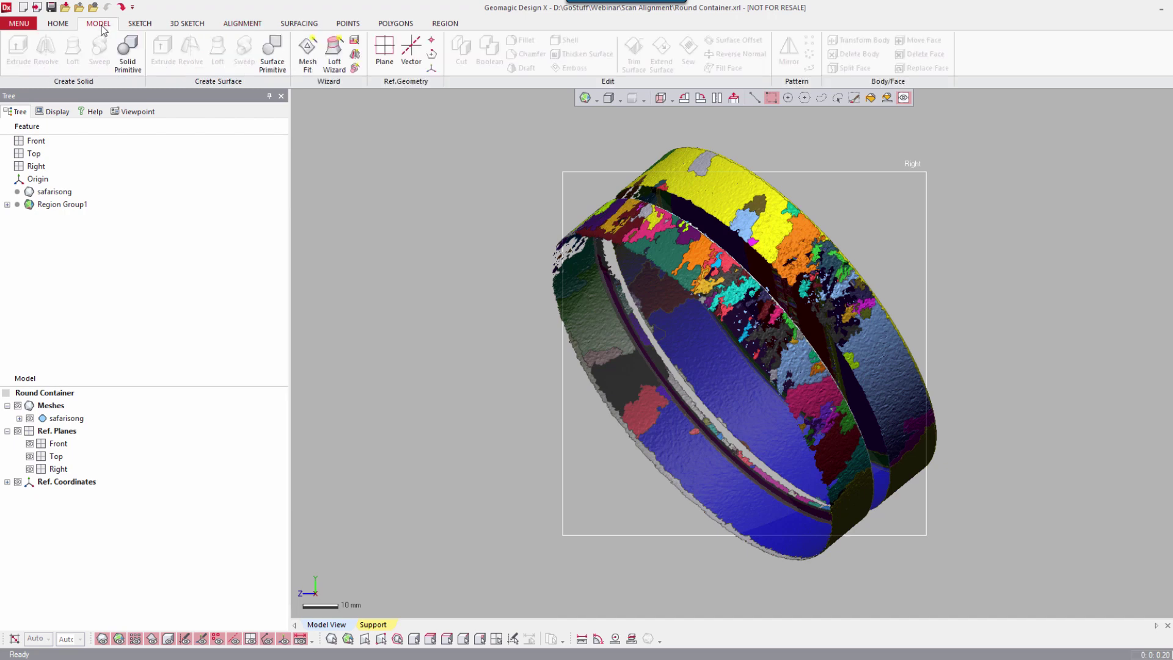
left_click(420, 70)
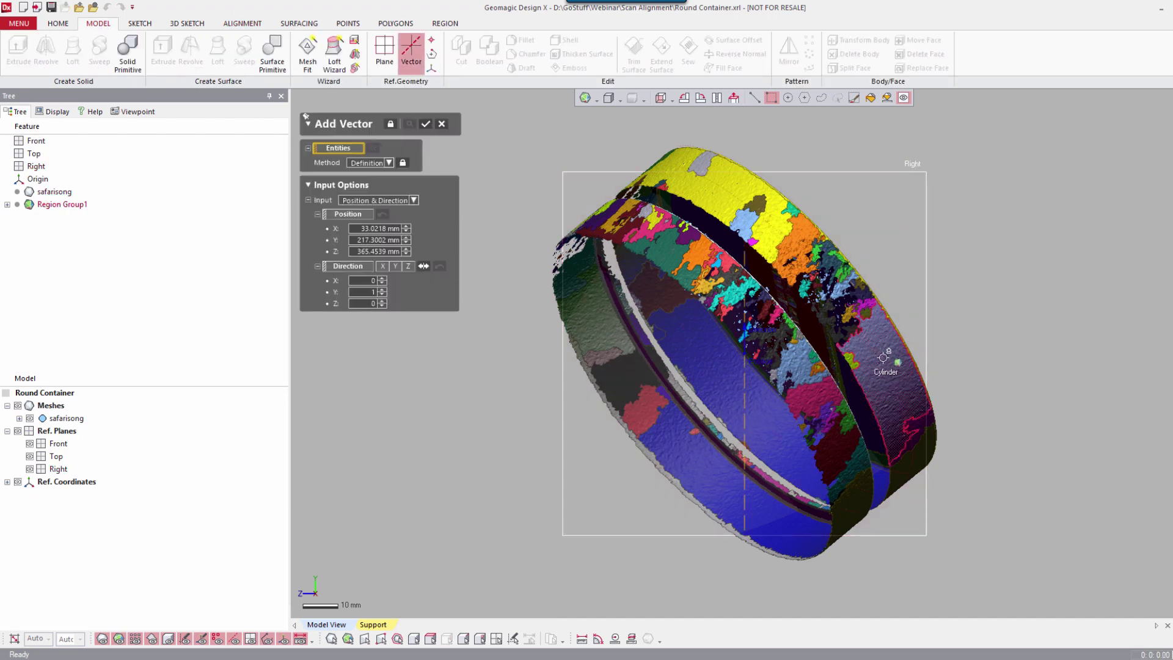
left_click(719, 388)
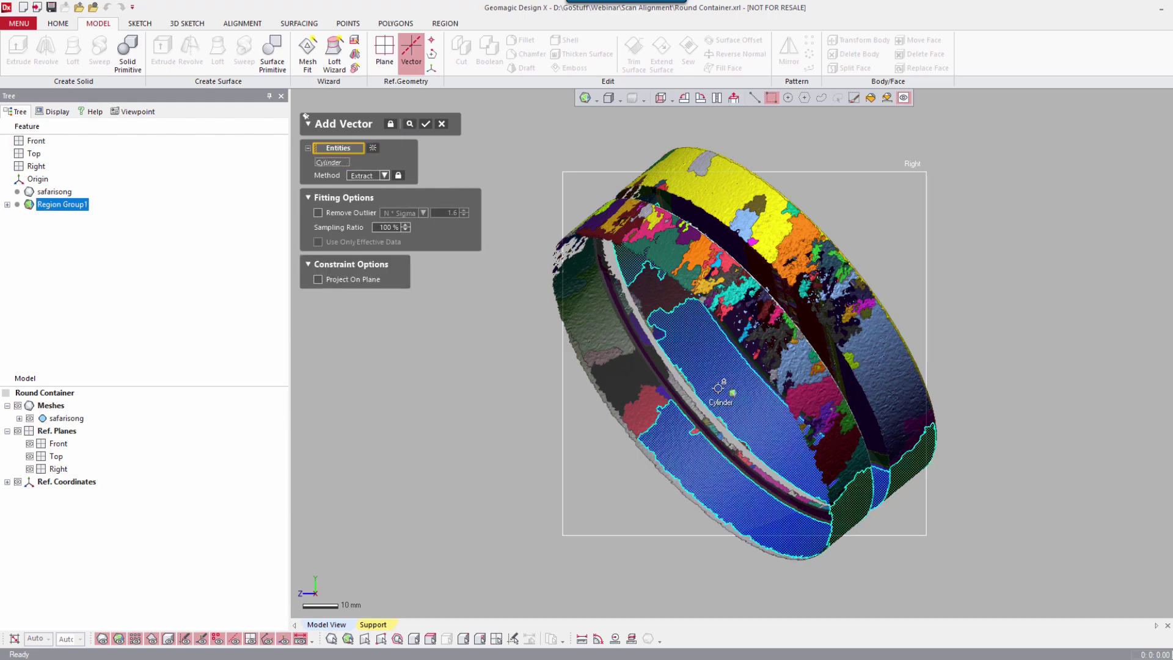
left_click(426, 125)
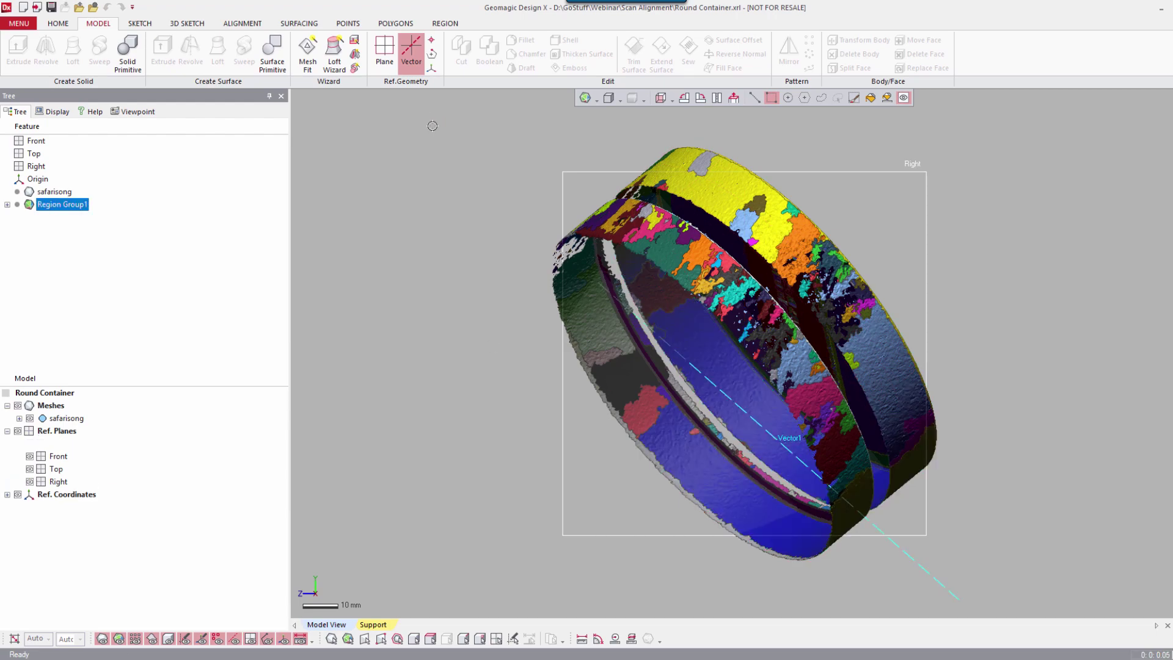
Edit the container's reference vector to use the Find Cylinder Axis method
mouse_move(1001, 301)
right_mouse_down()
mouse_move(1000, 291)
mouse_move(507, 380)
right_mouse_up()
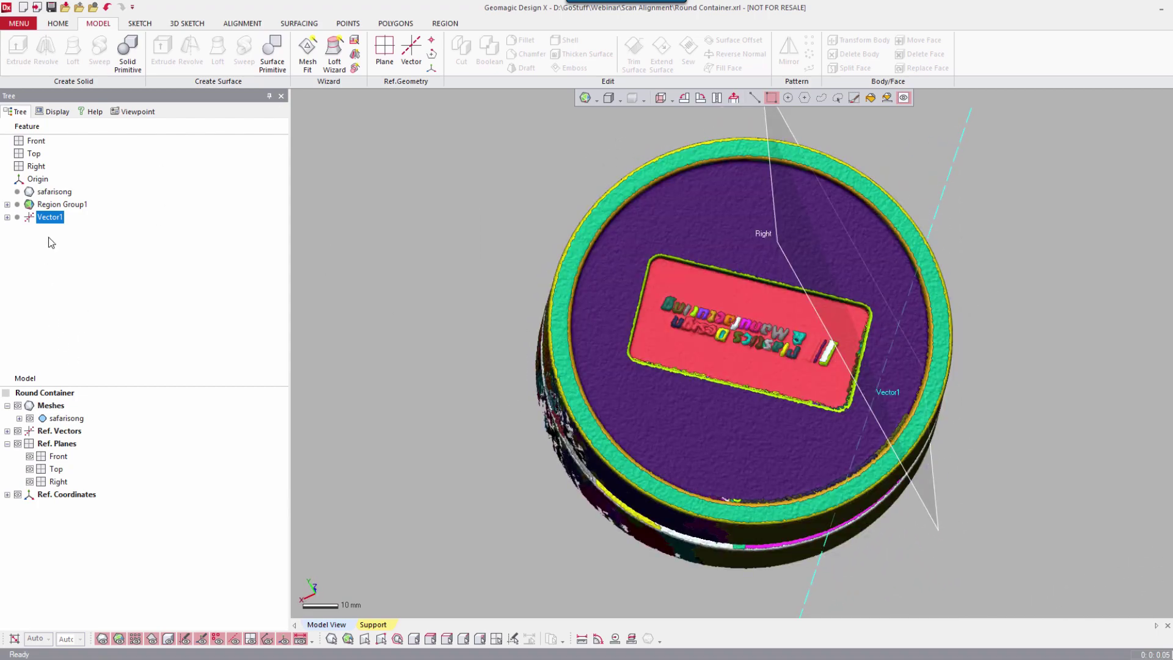
right_click(49, 217)
left_click(72, 224)
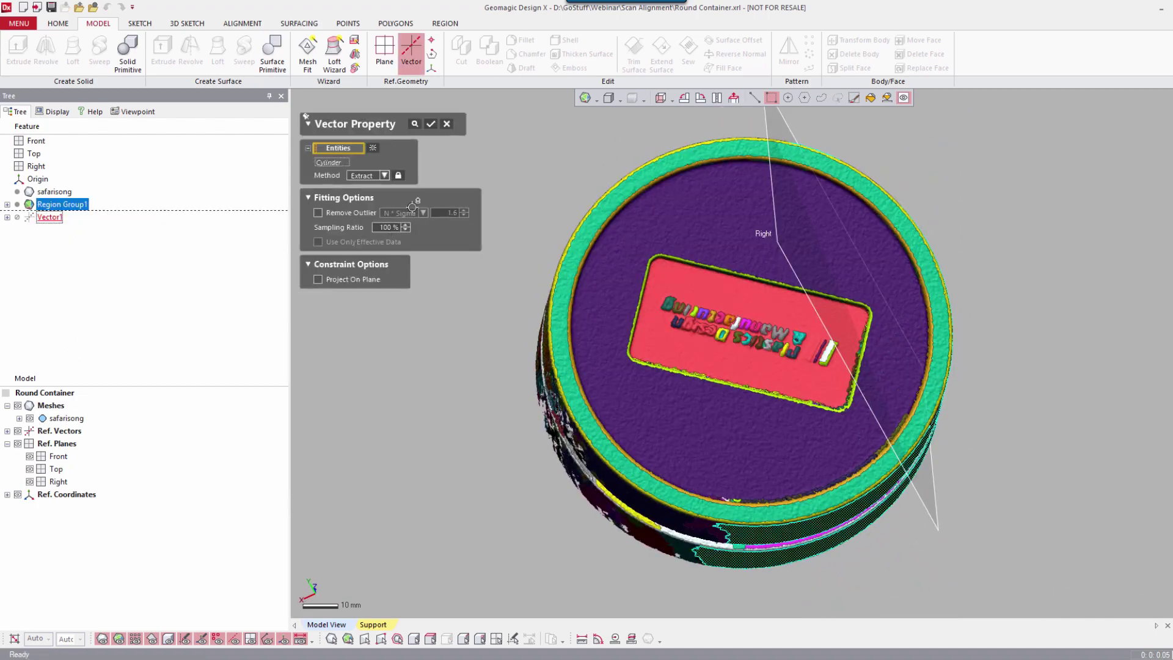
left_click(384, 175)
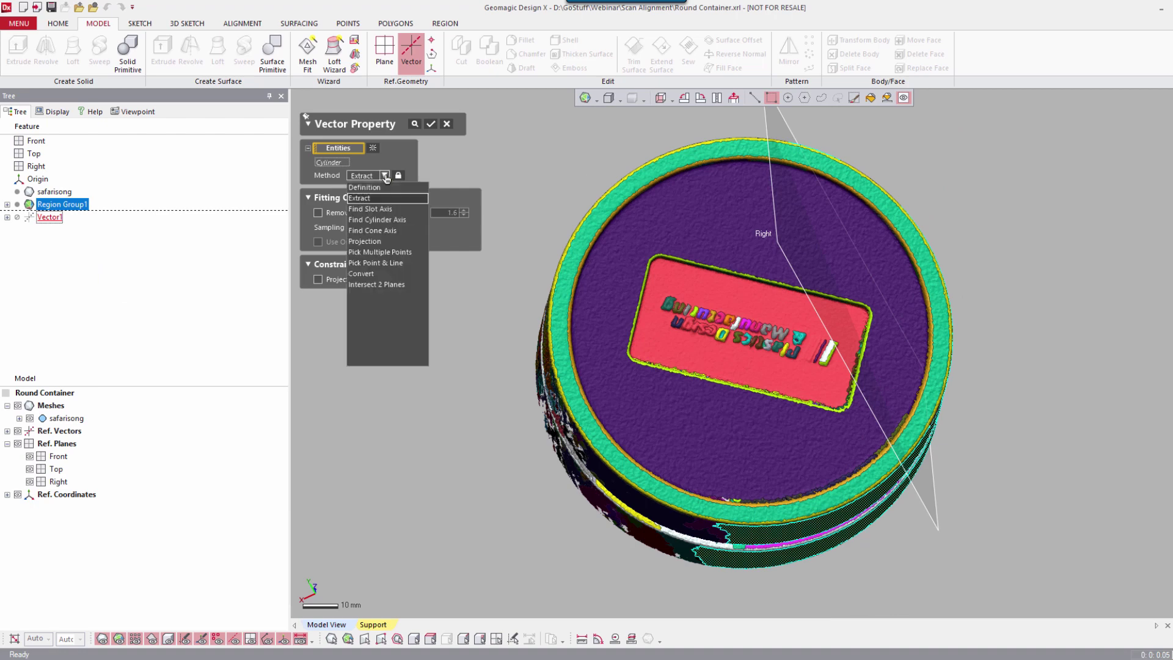
left_click(378, 220)
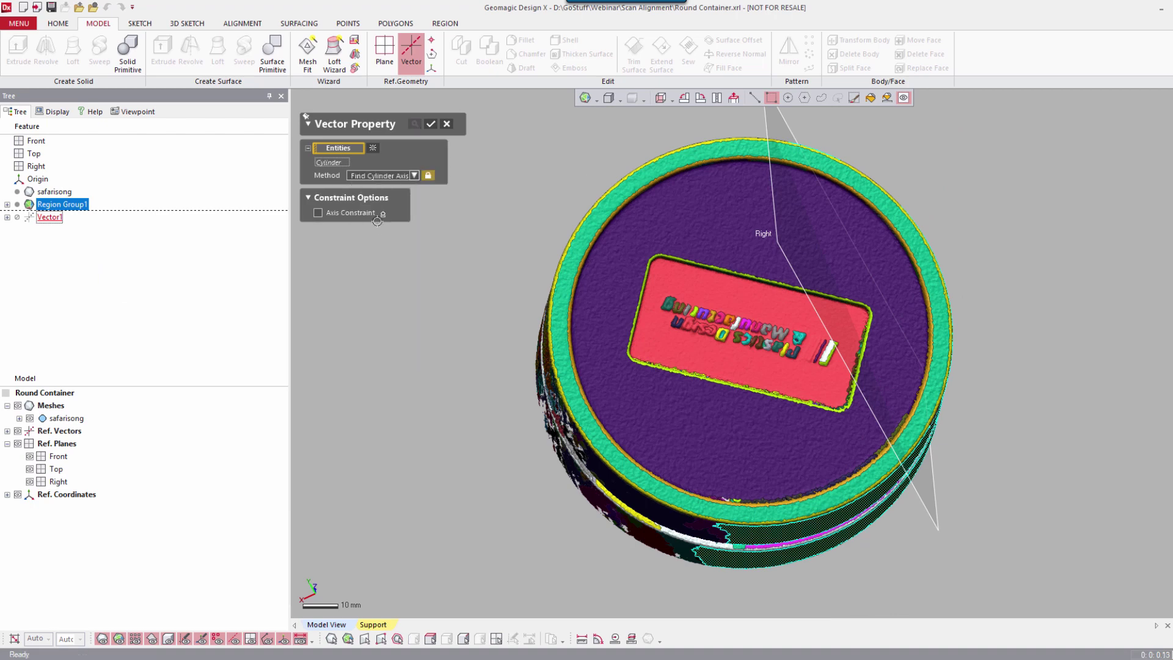
left_click(431, 123)
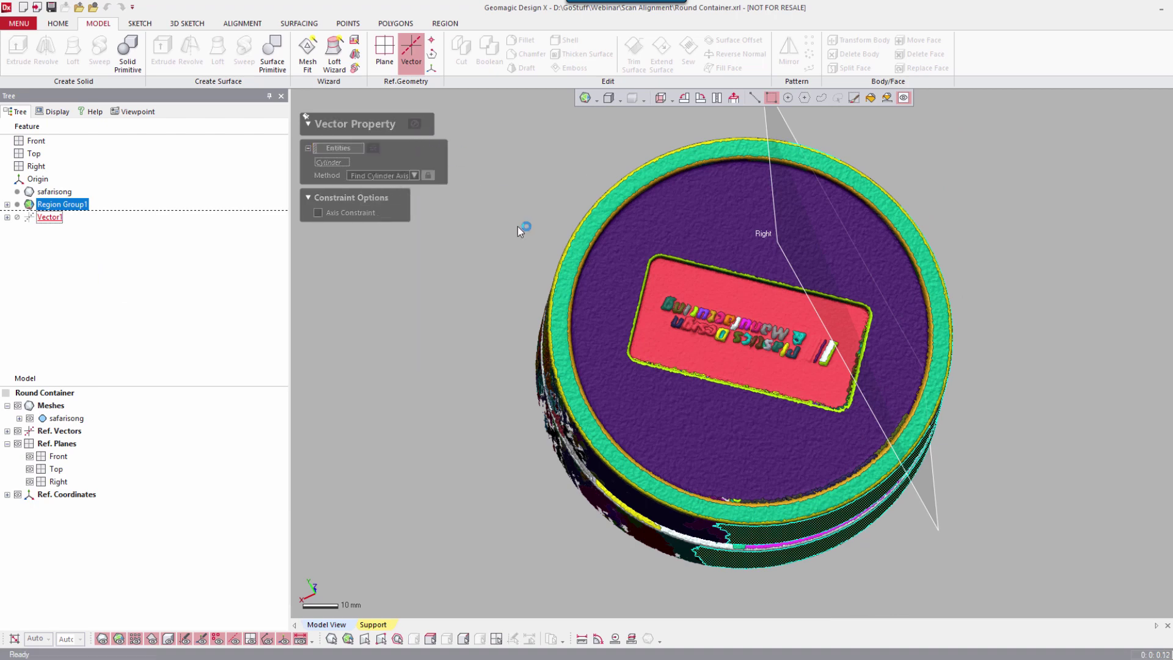
scroll(416, 272, "up", 3)
scroll(479, 254, "down", 2)
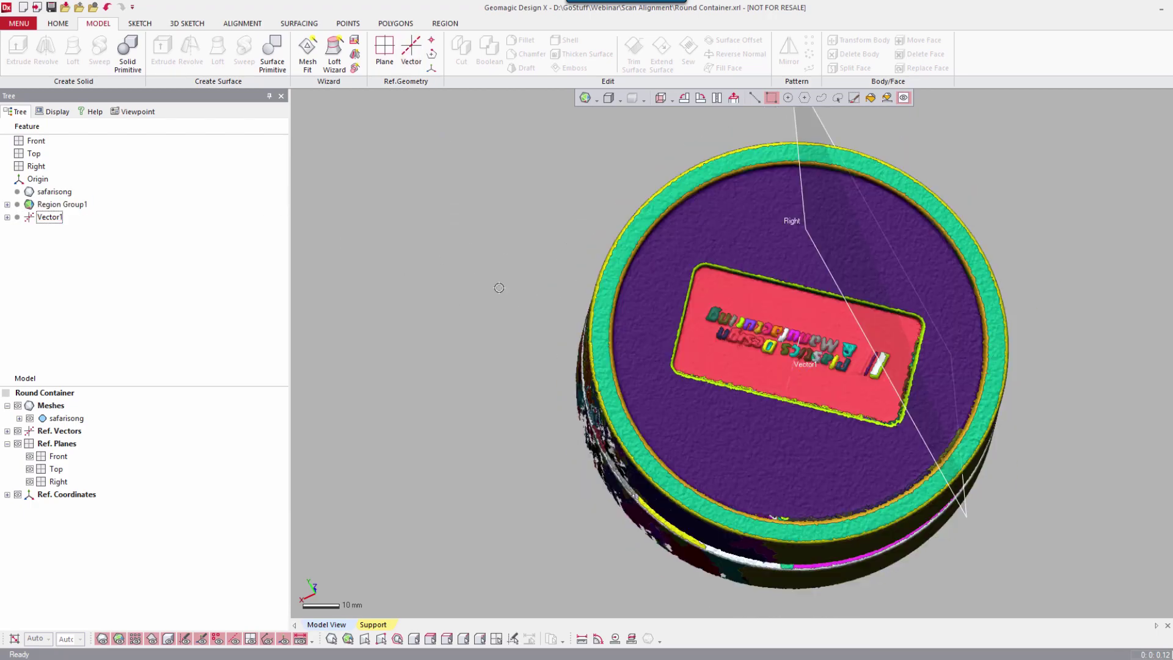
right_click_drag(449, 235, 647, 372)
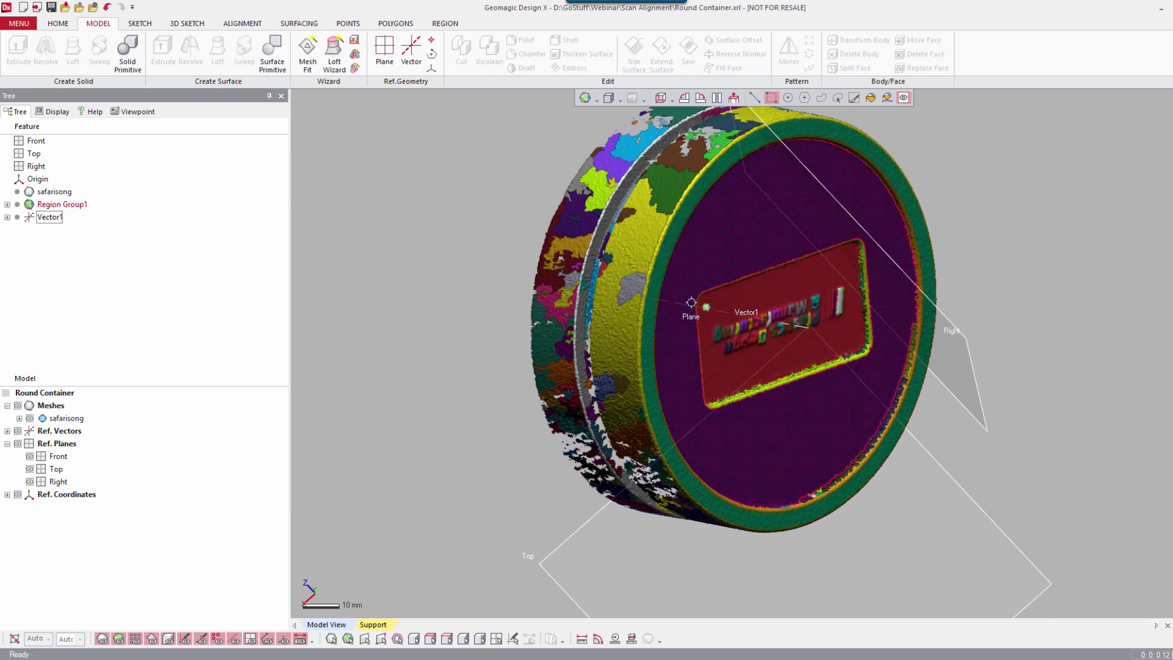
Align the safarisong mesh to the origin with Interactive Alignment, using the X-Y-Z method and the cylinder-axis vector as Axis Z
left_click(242, 24)
left_click(188, 55)
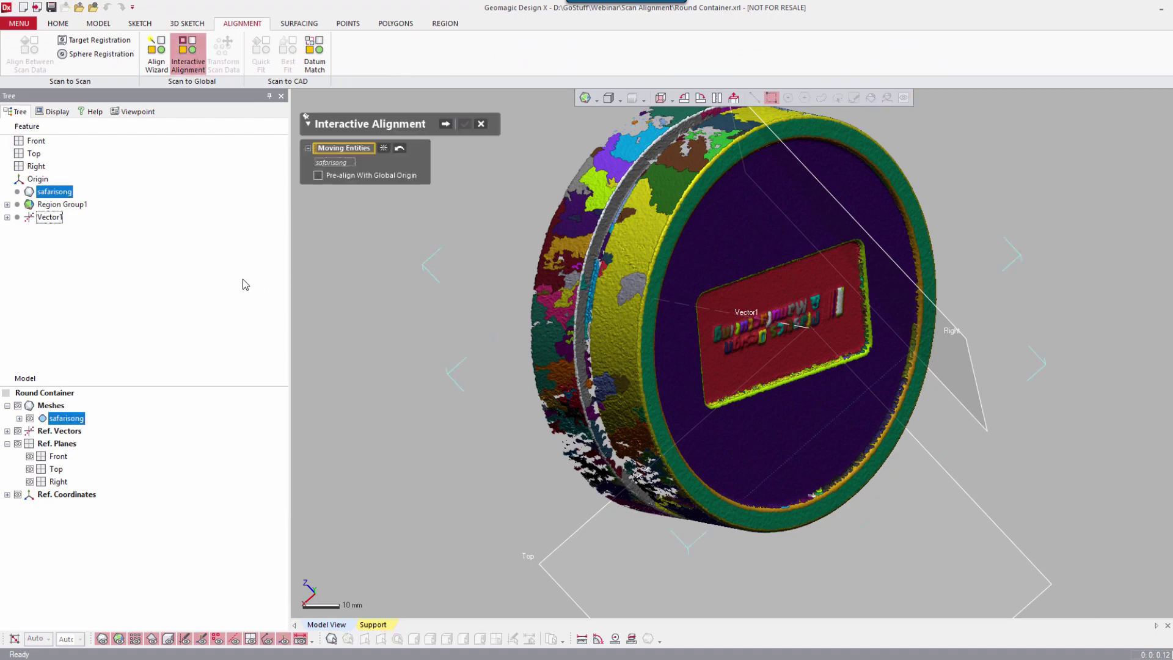
left_click(445, 124)
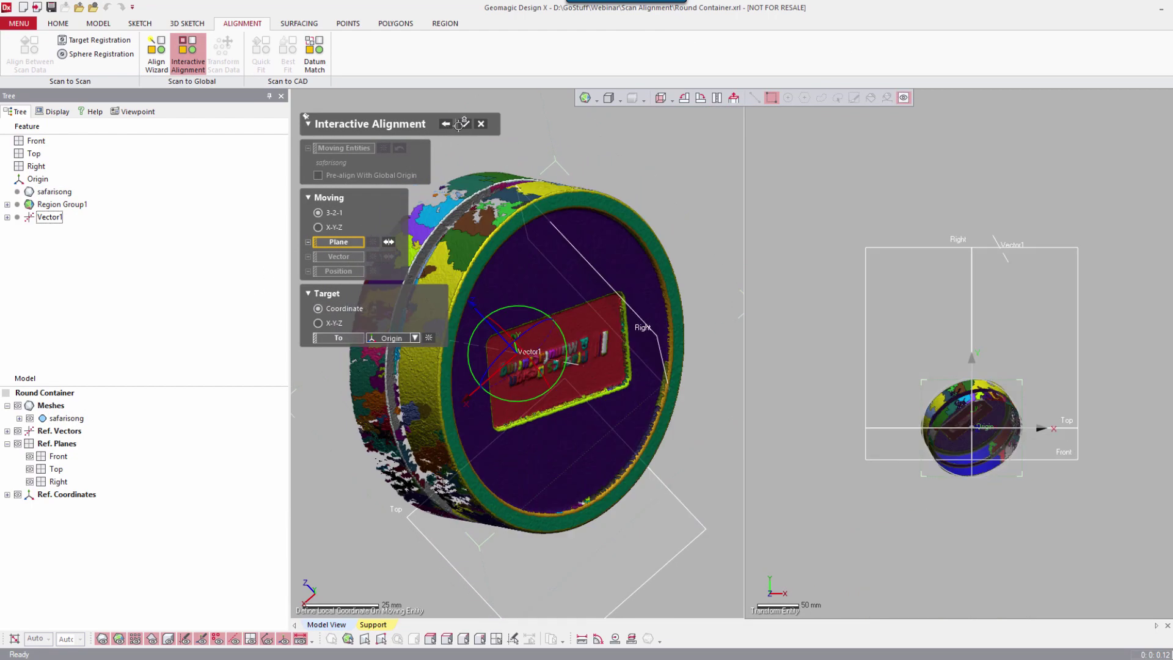
left_click(318, 227)
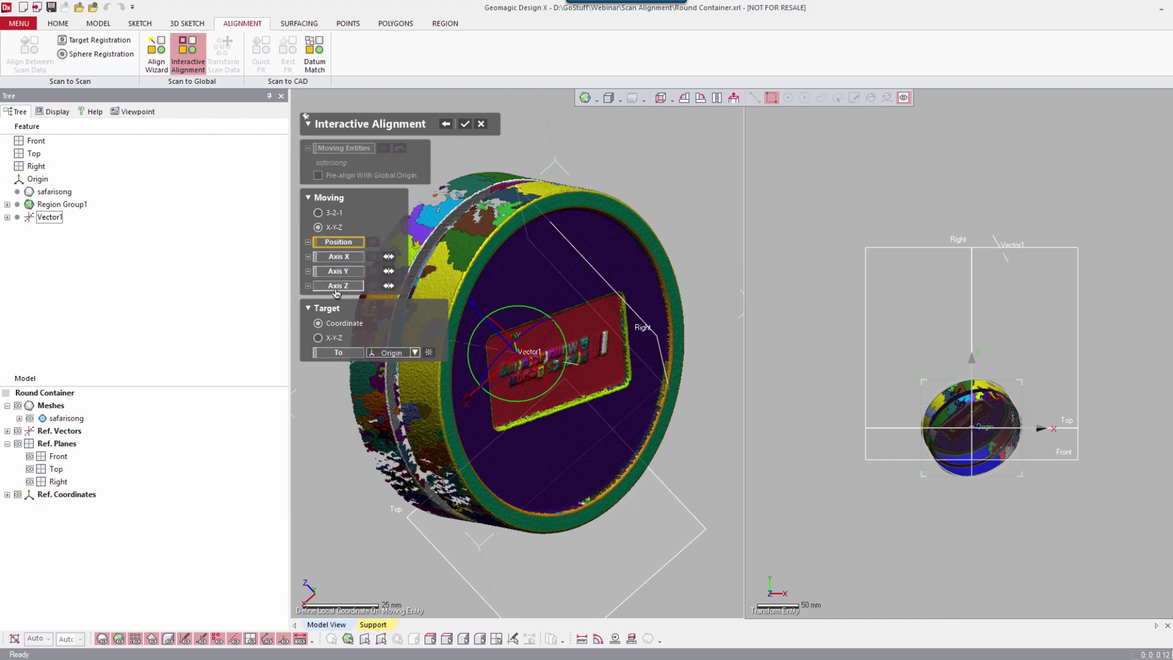
left_click(486, 333)
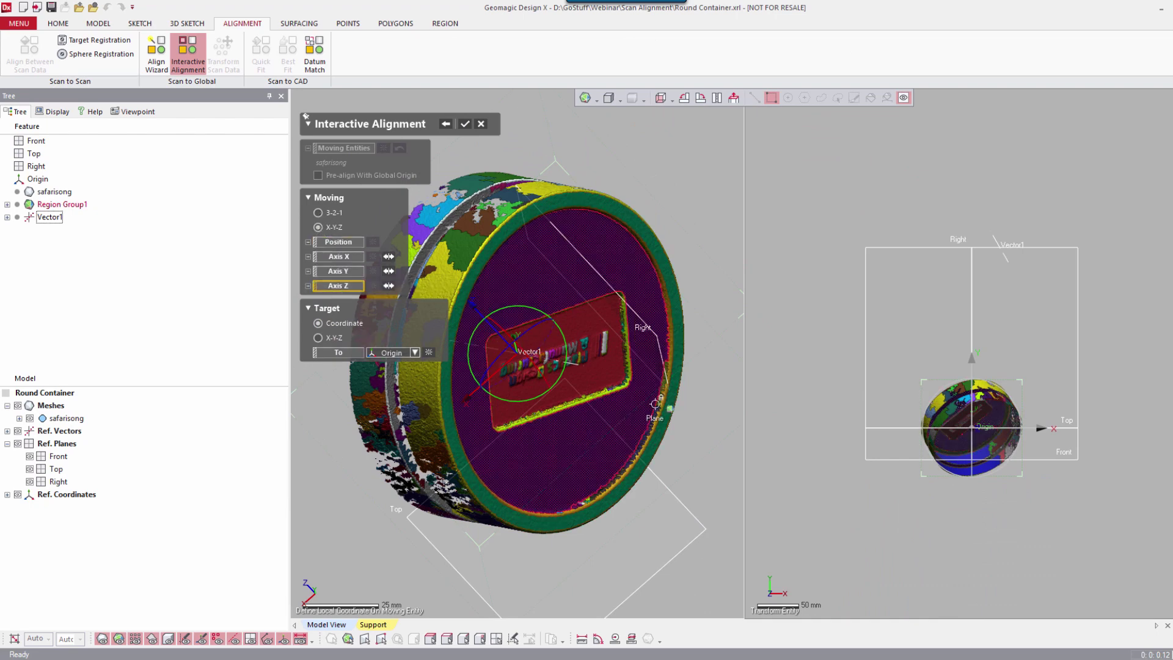
scroll(716, 407, "up", 1)
scroll(547, 384, "up", 1)
scroll(543, 361, "down", 2)
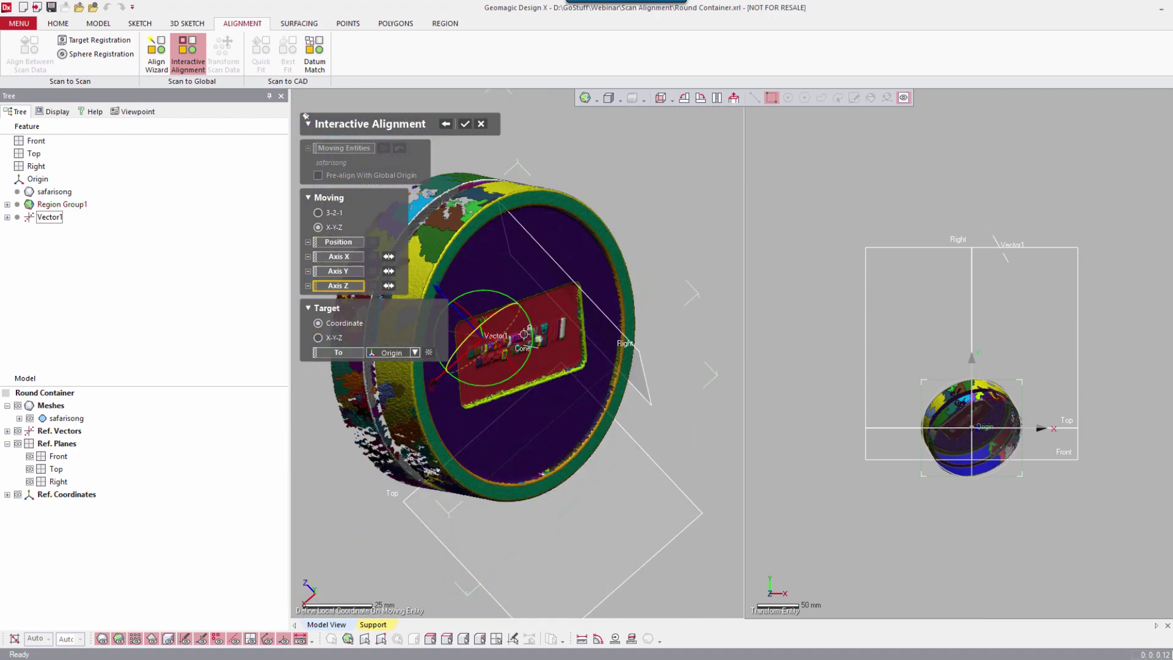
right_click_drag(656, 215, 707, 187)
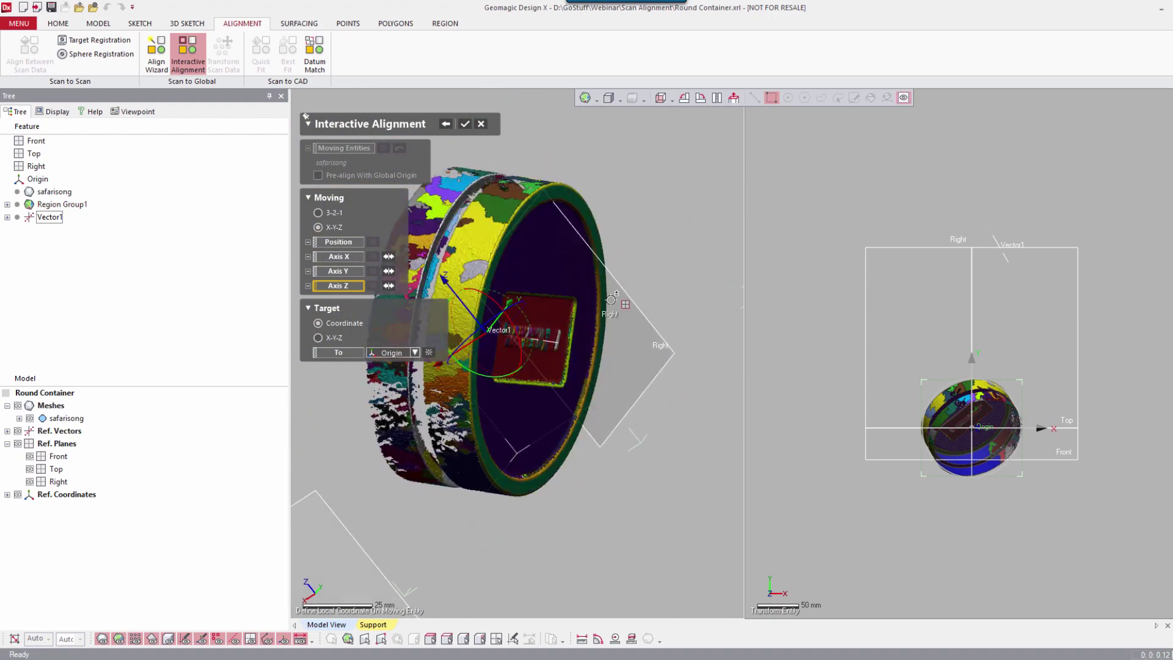
left_click(546, 335)
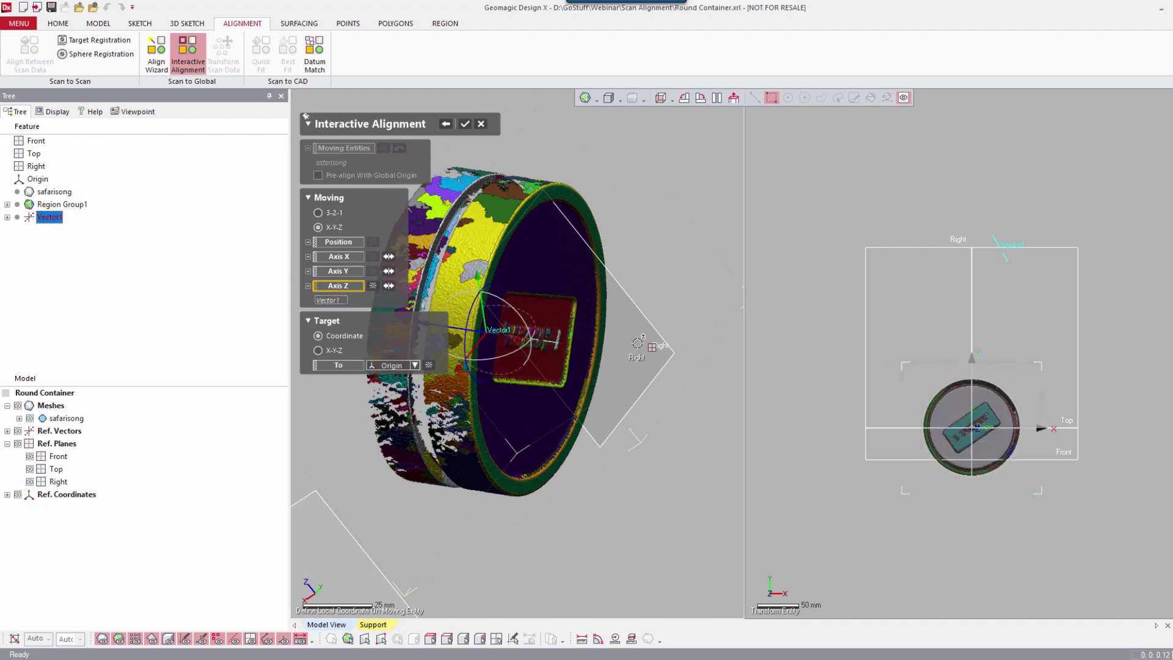
left_click(465, 124)
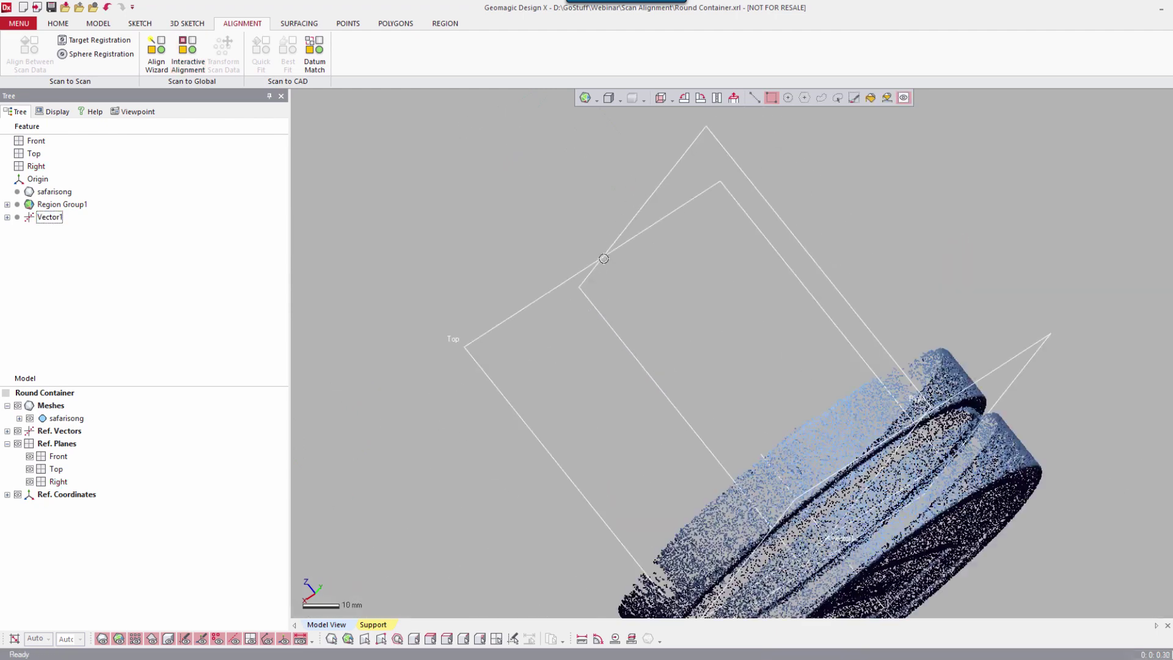
Check the container's alignment against the reference planes from the front and back views
left_click(662, 99)
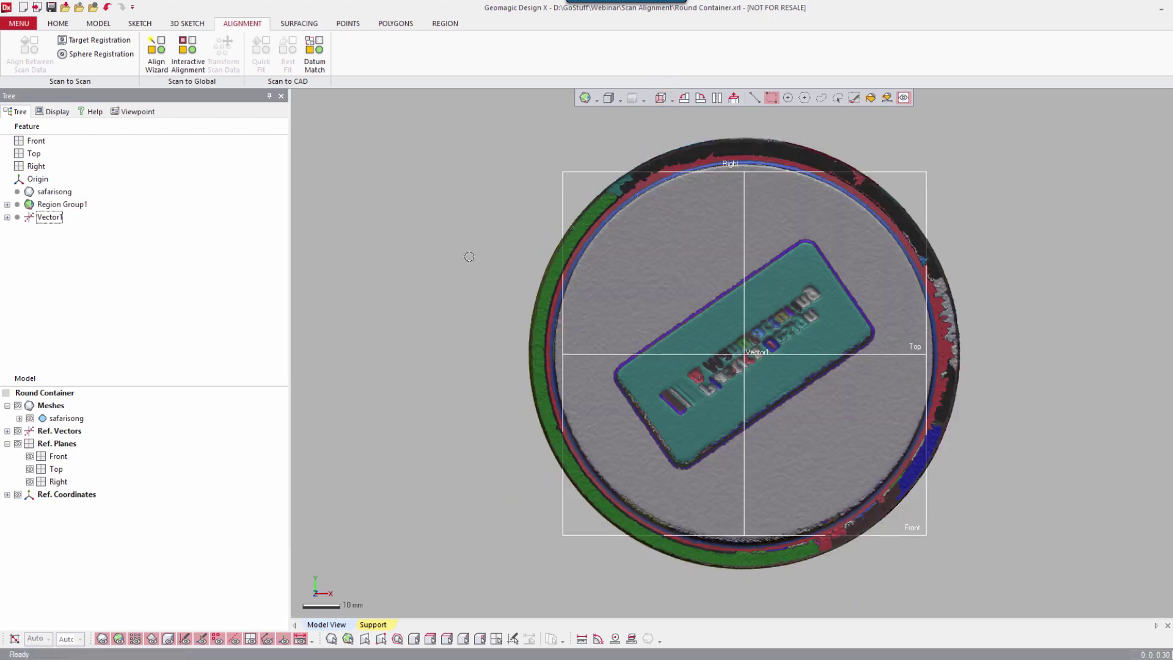
left_click(673, 100)
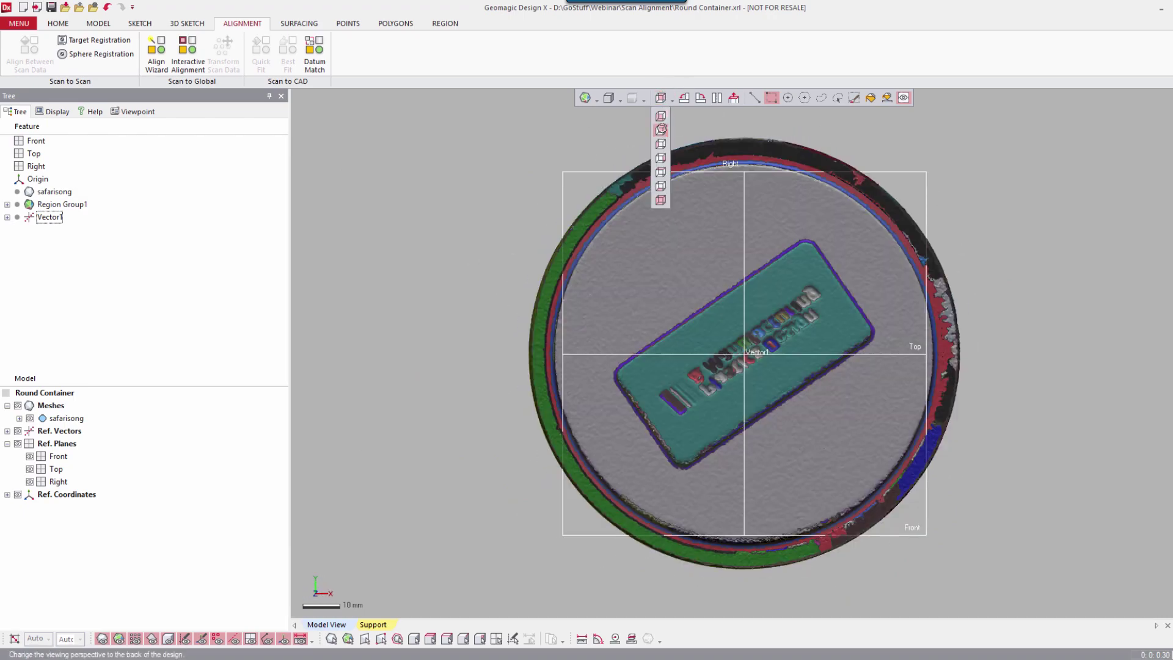
left_click(661, 130)
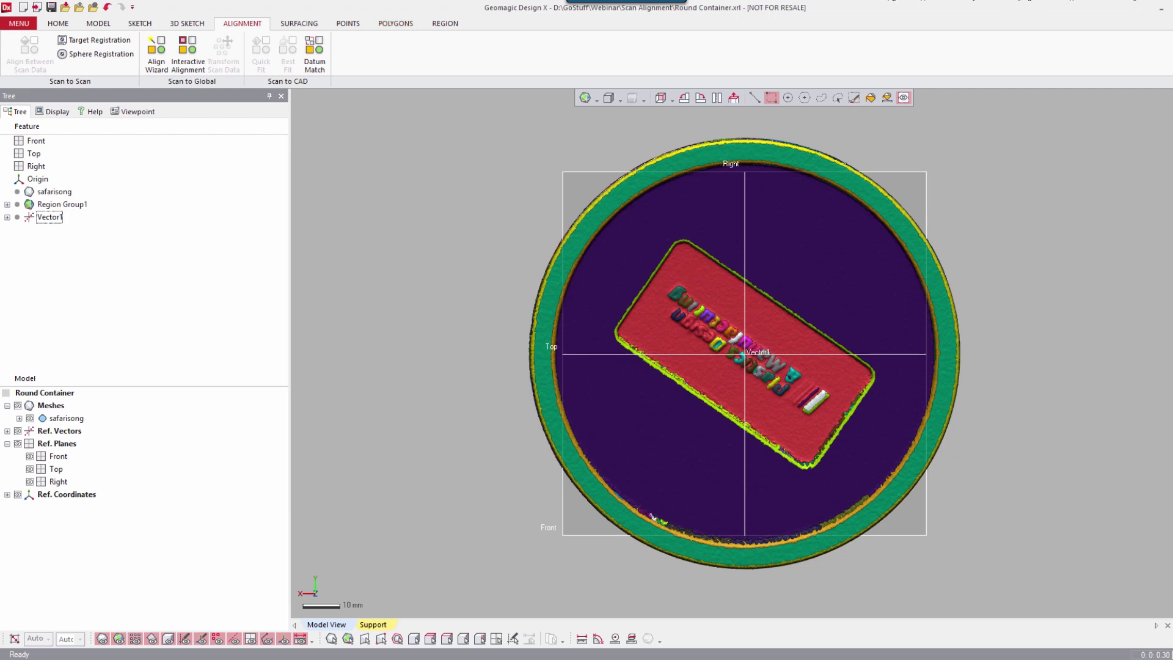
Close Geomagic Design X without saving the changes to the round container model
key("alt+F4")
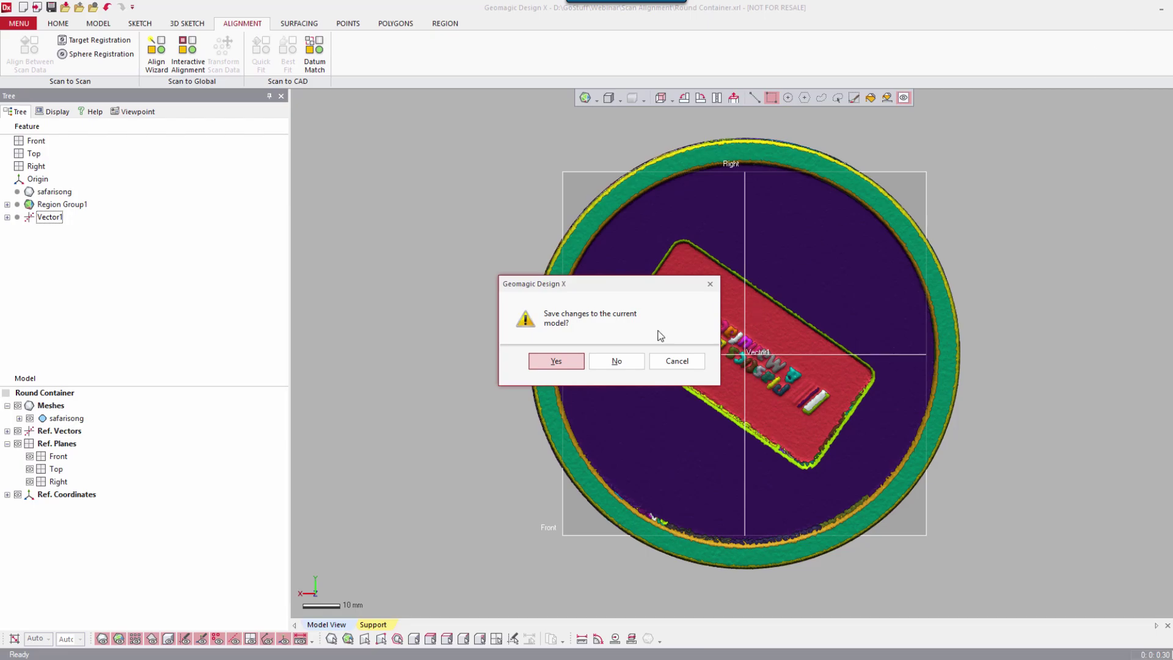
left_click(617, 363)
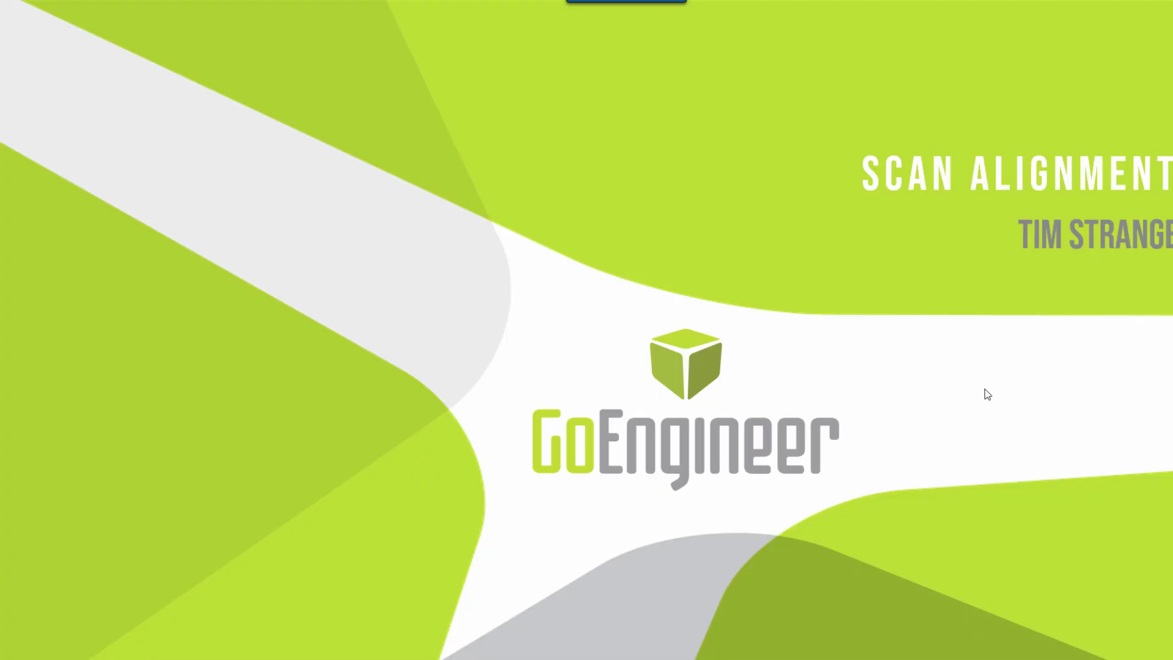
Switch to SOLIDWORKS and open the part align1.SLDPRT
key("alt+Tab")
key("alt+Tab")
key("alt+Tab")
key("alt+Tab")
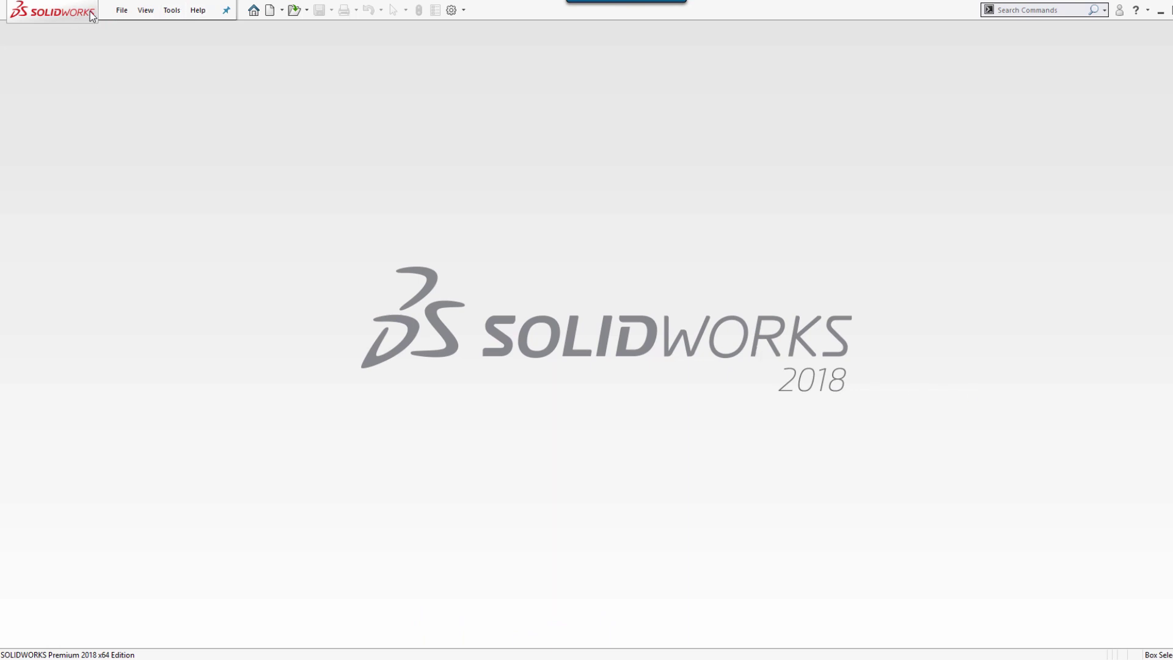
left_click(121, 11)
left_click(146, 205)
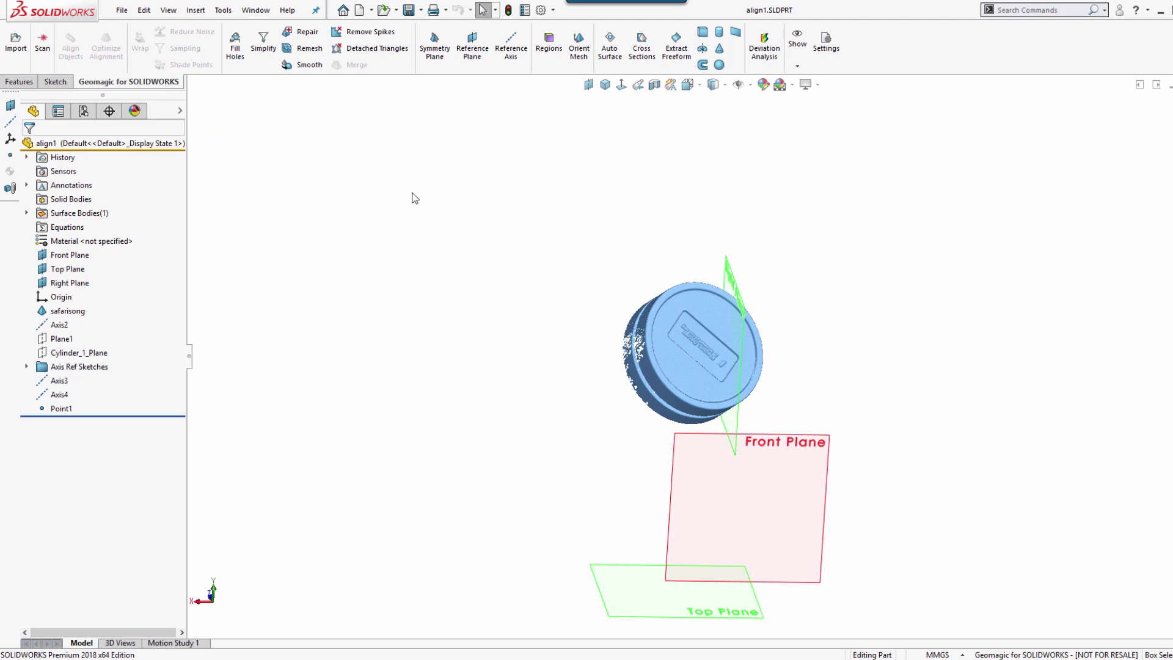
Show Sketch2, Sketch3 and Sketch4 from the Axis Ref Sketches folder on the container mesh
mouse_move(60, 333)
double_click(82, 366)
left_click_drag(116, 380, 79, 410)
right_click(79, 411)
left_click(91, 391)
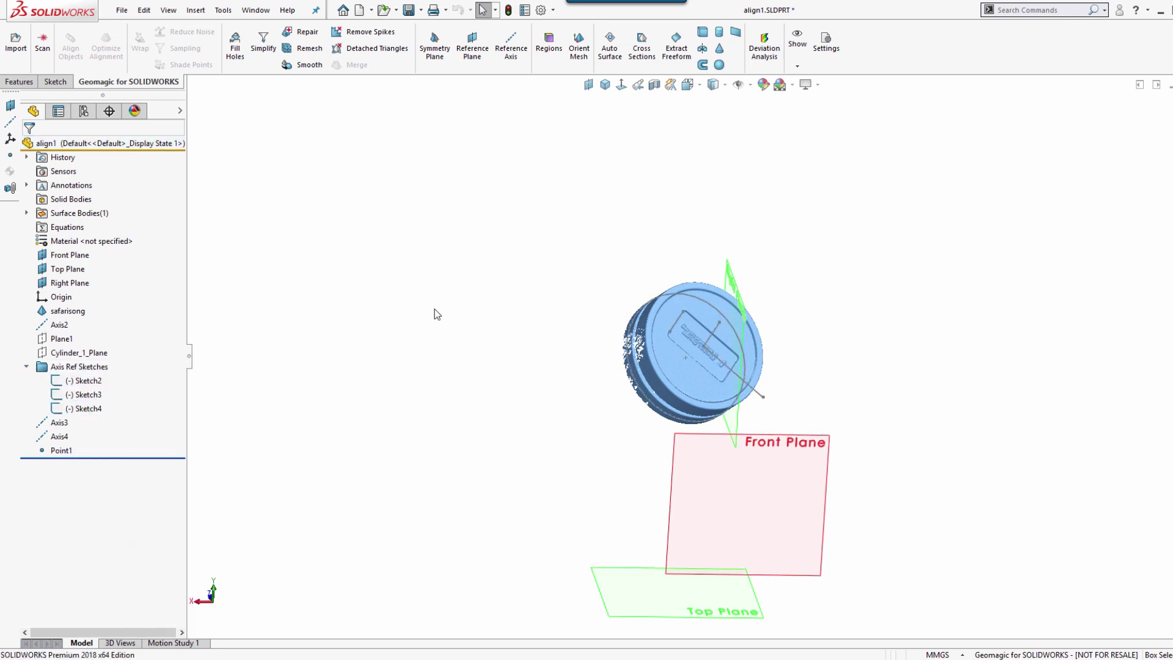
Examine the reference sketch lines around the logo recess and hide the three axis reference sketches again
scroll(686, 336, "down", 3)
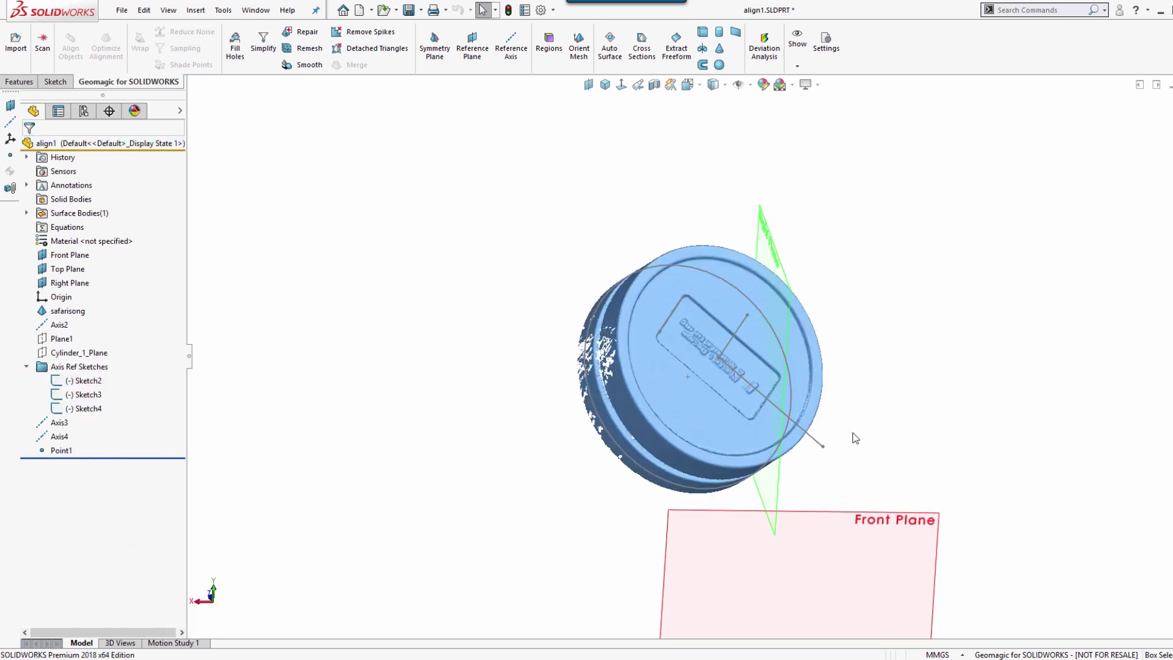
left_click(746, 325)
left_click(838, 411)
left_click(72, 451)
left_click_drag(121, 379, 73, 408)
right_click(73, 405)
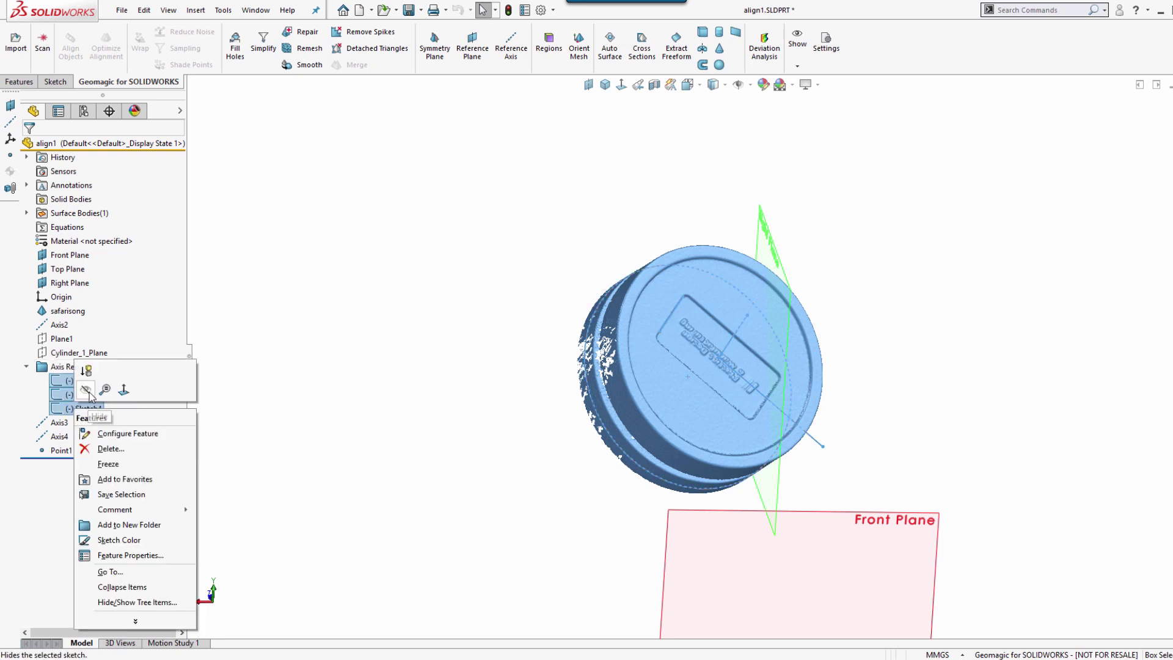
left_click(85, 390)
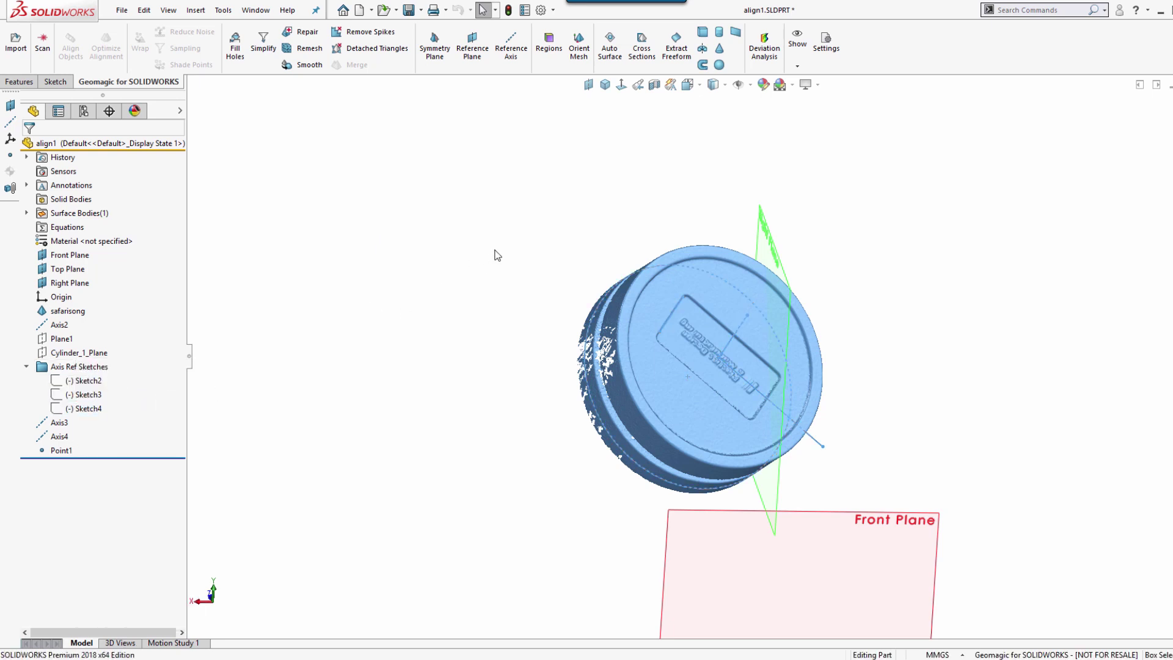
Review the definition of Axis2 and close it without making changes
right_click(59, 325)
left_click(80, 289)
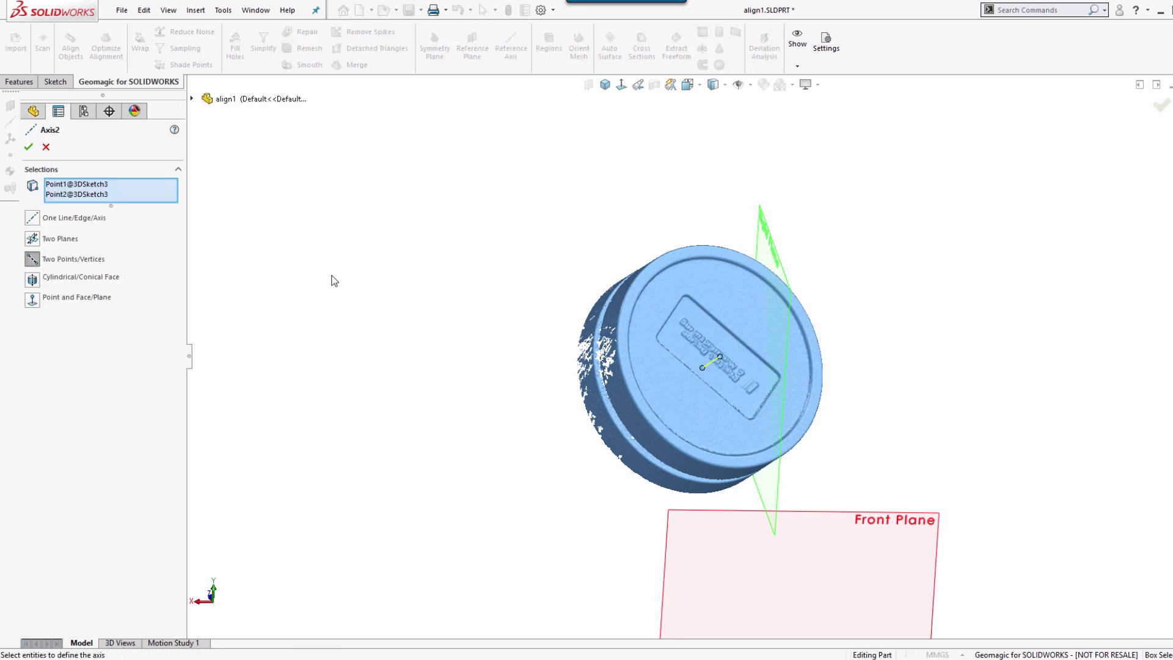
left_click(46, 148)
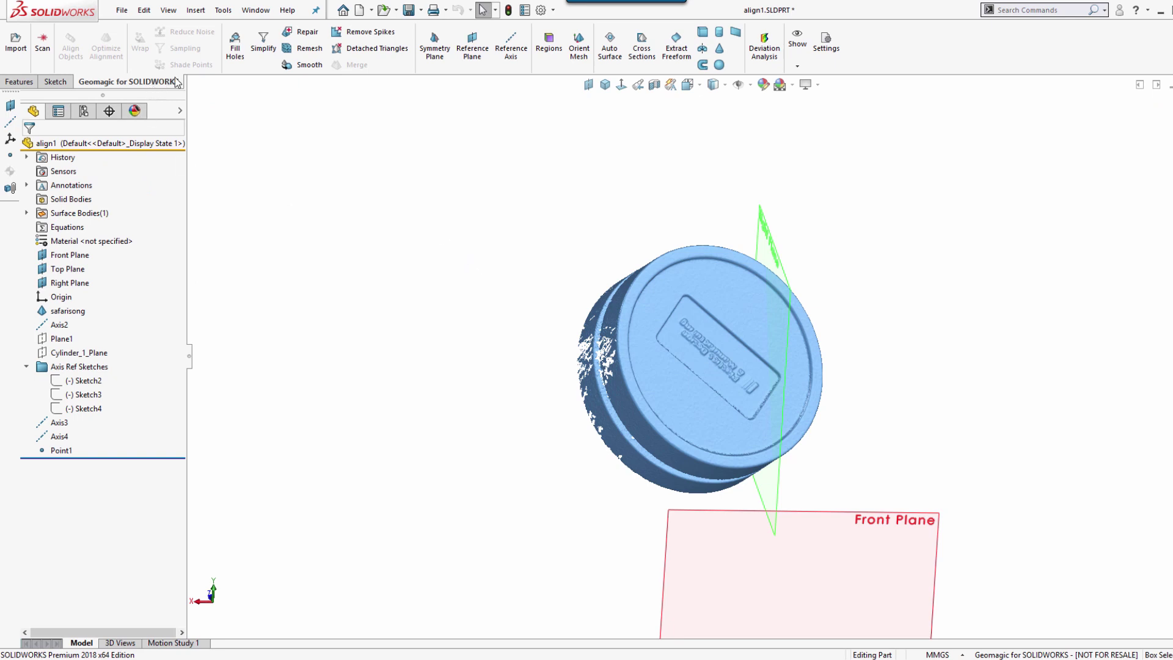
Start a reference axis with a cylinder fit and smart-select the mesh on the container's upper side band
left_click(515, 52)
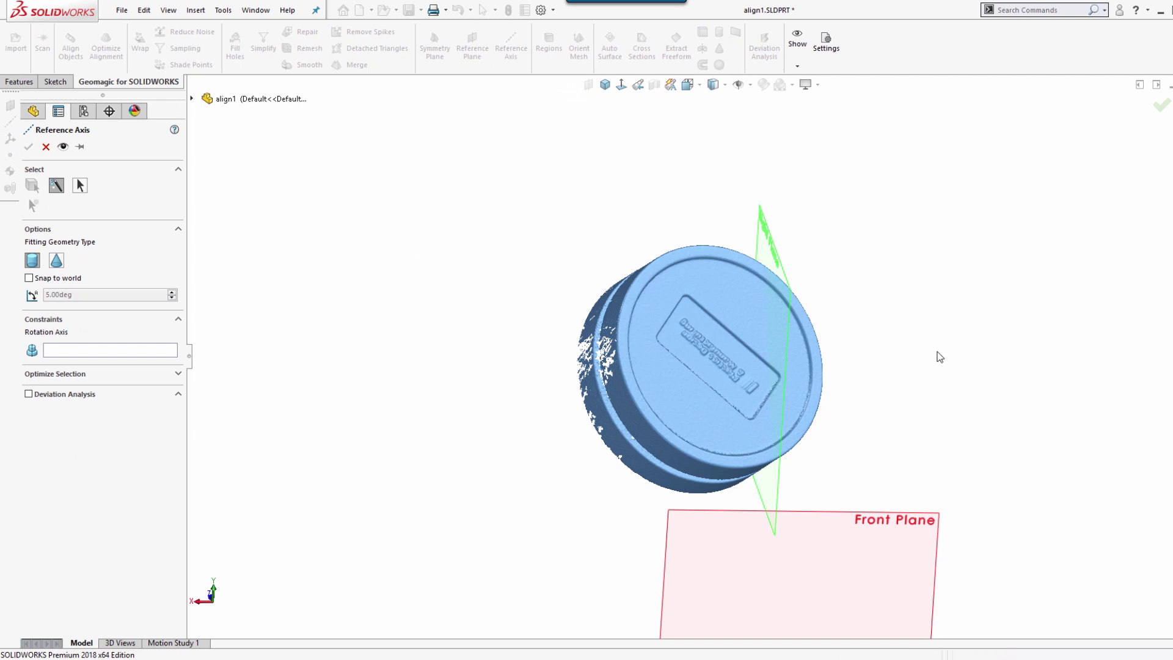
middle_click_drag(934, 354, 931, 120)
scroll(603, 333, "down", 3)
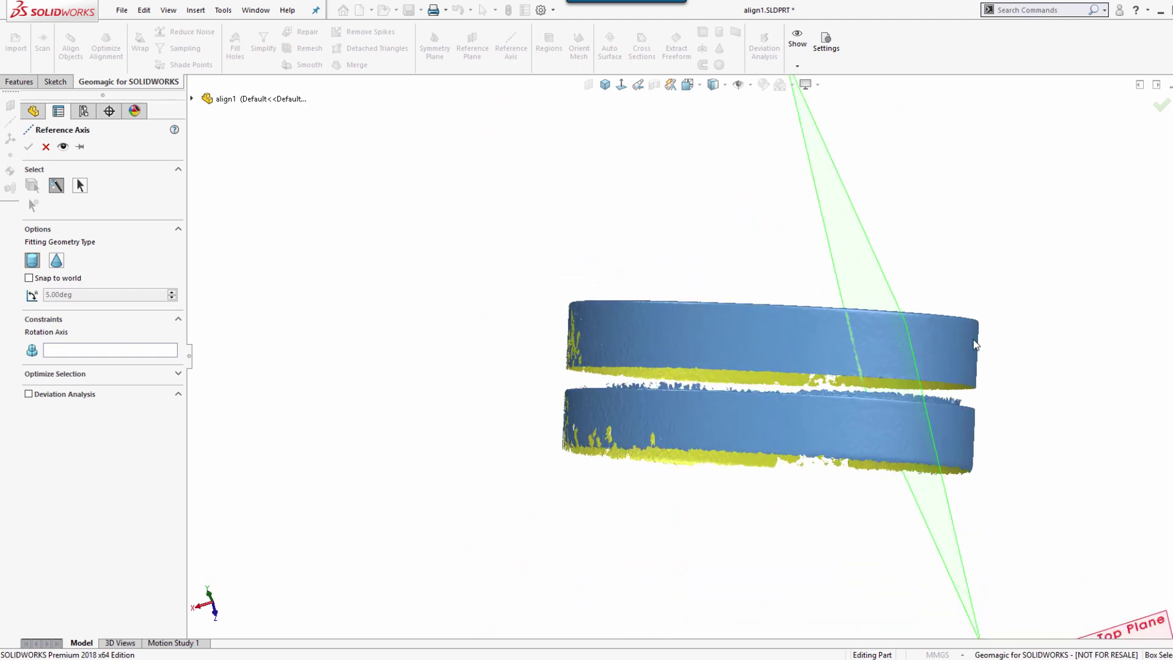
left_click(701, 336)
left_click(747, 293)
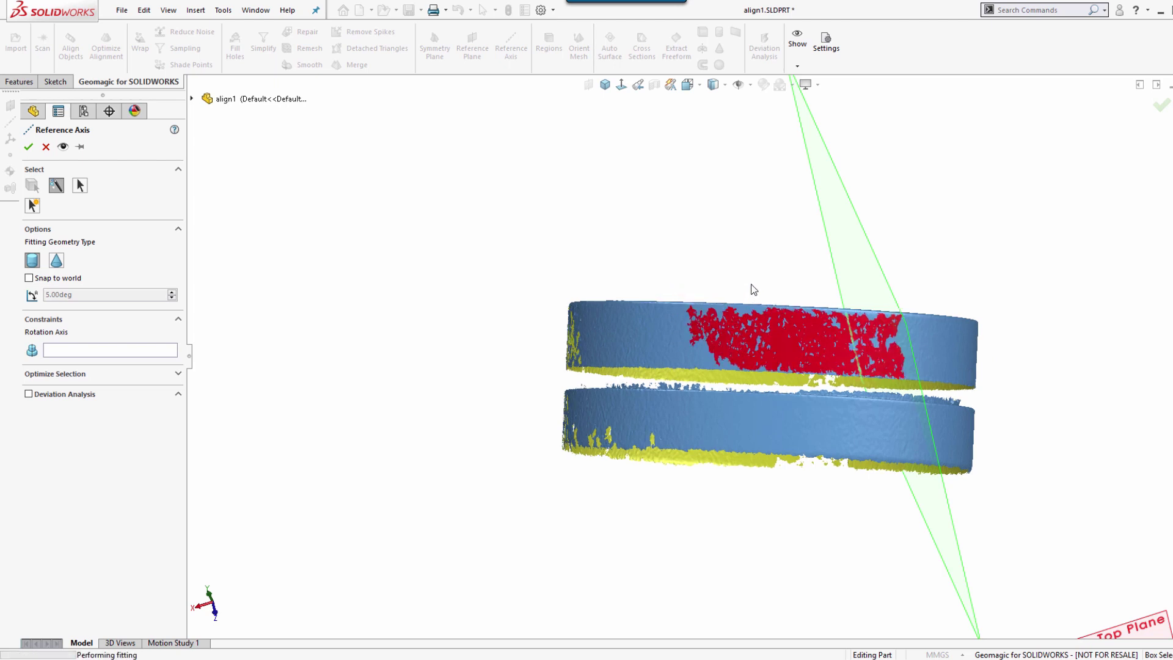
left_click(57, 186)
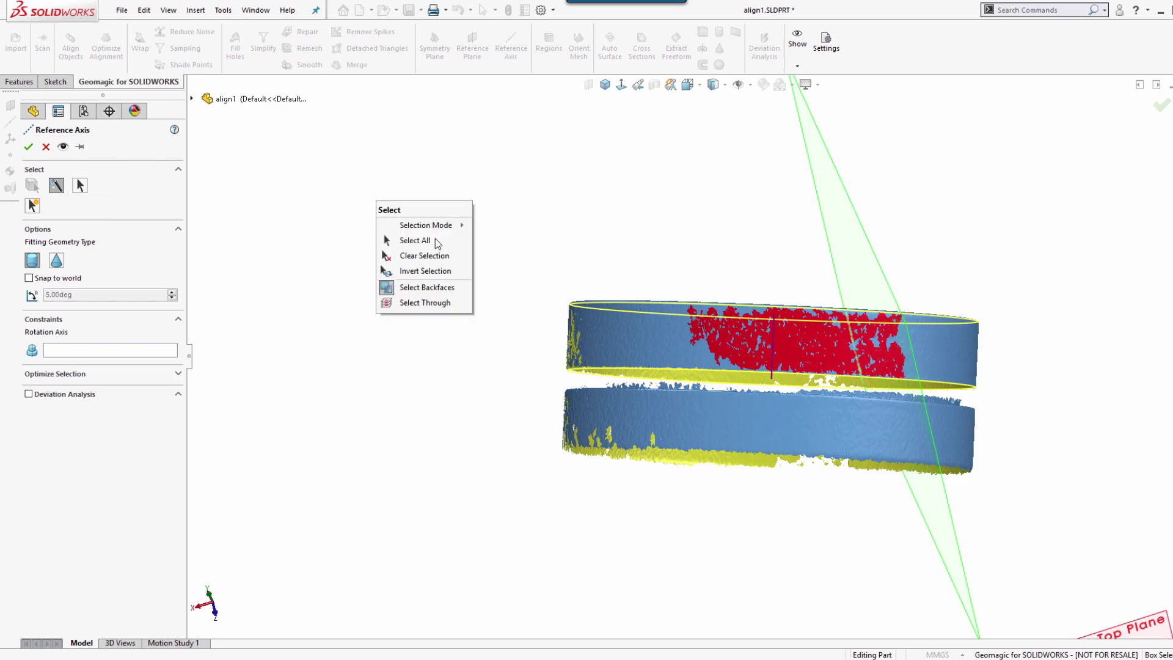
left_click(434, 262)
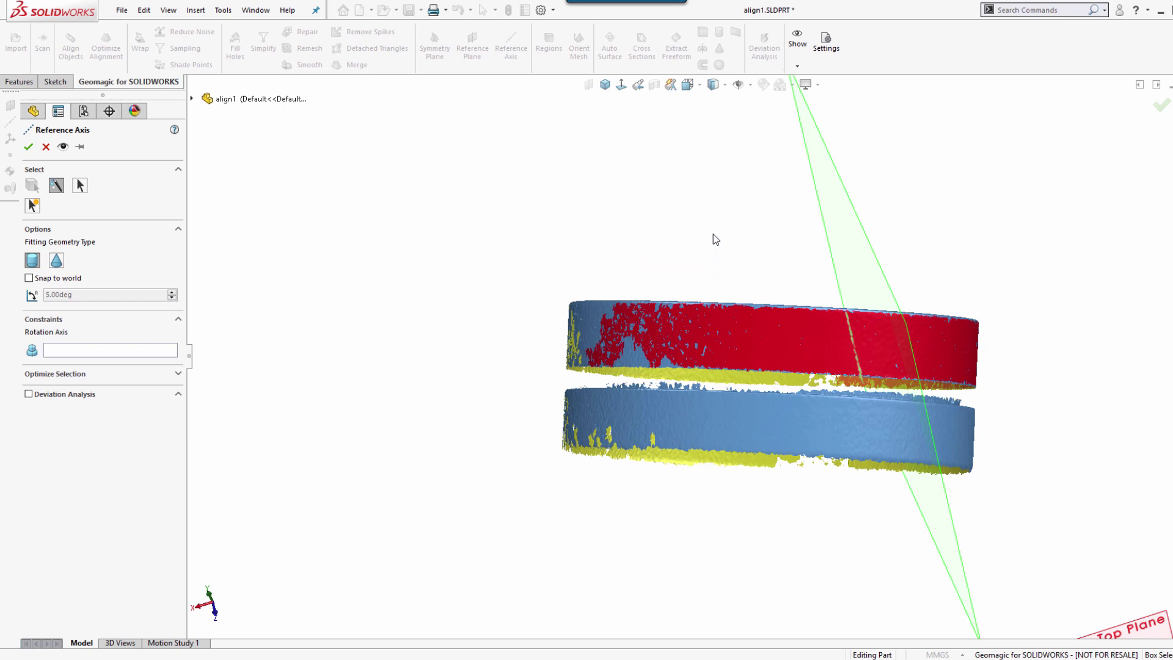
mouse_move(713, 233)
left_mouse_down()
mouse_move(721, 145)
mouse_move(719, 246)
mouse_move(722, 233)
left_mouse_up()
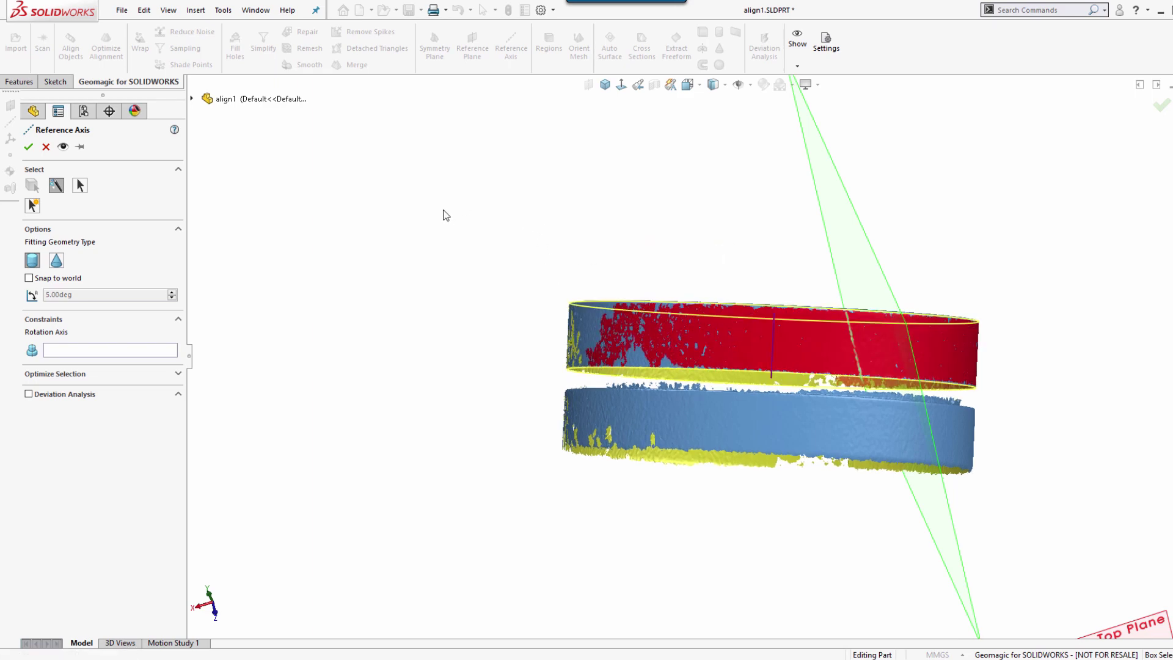
Extend the cylinder-fit selection to the other side of the upper band and create the reference axis
middle_click_drag(445, 214, 617, 234)
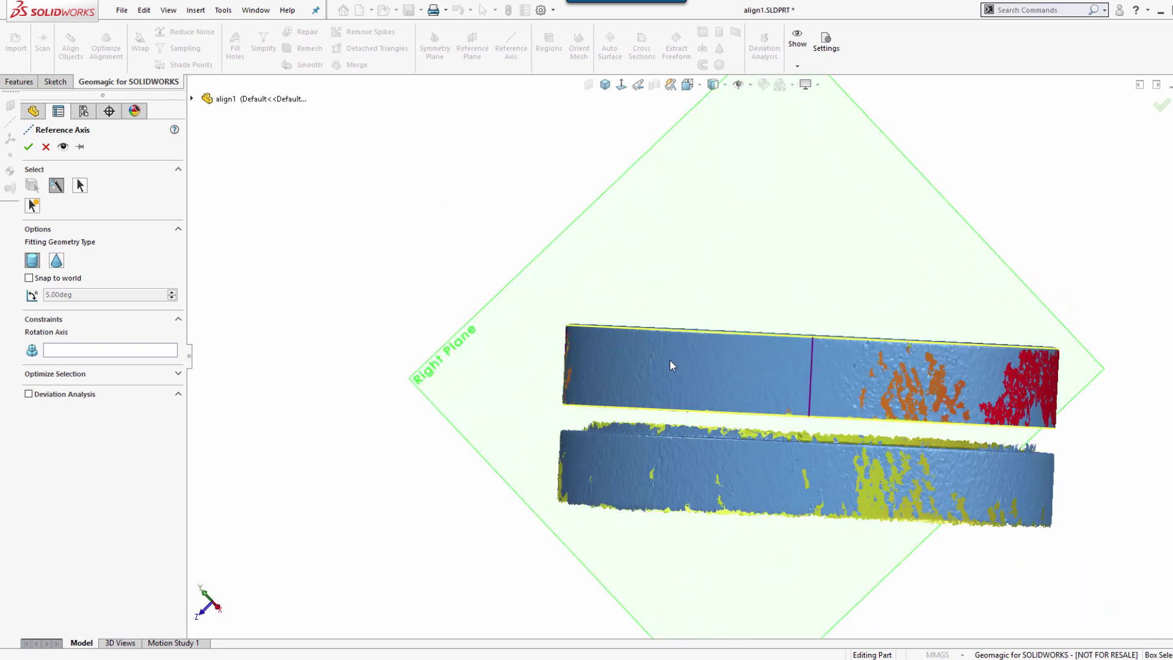
left_click(692, 371)
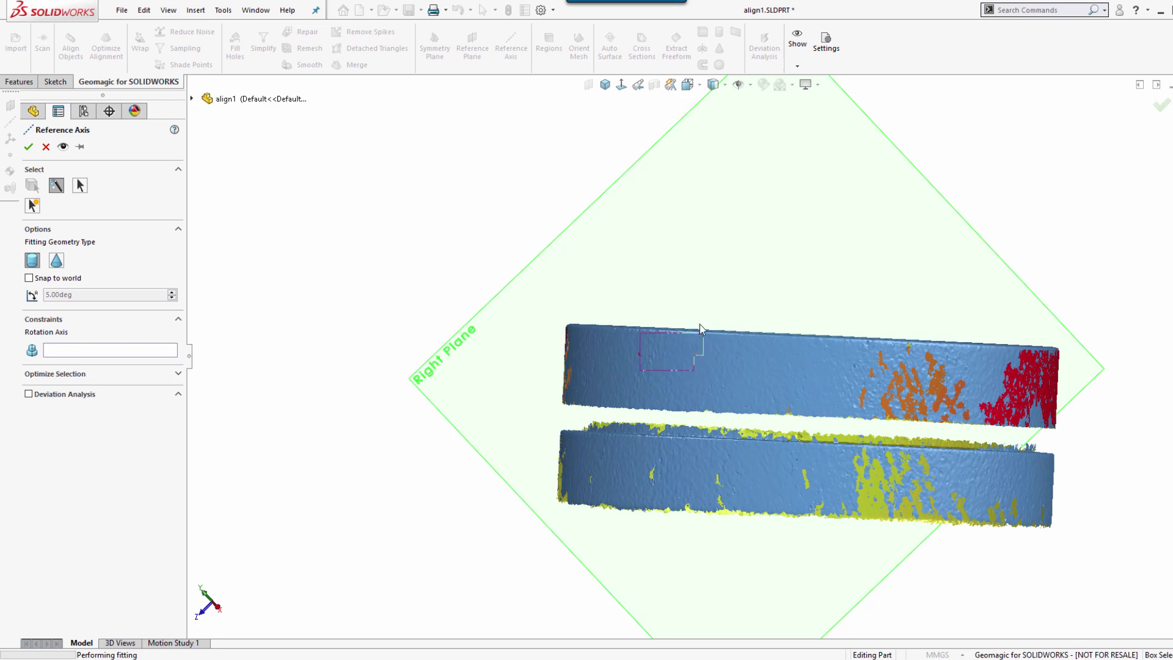
left_click_drag(700, 324, 705, 240)
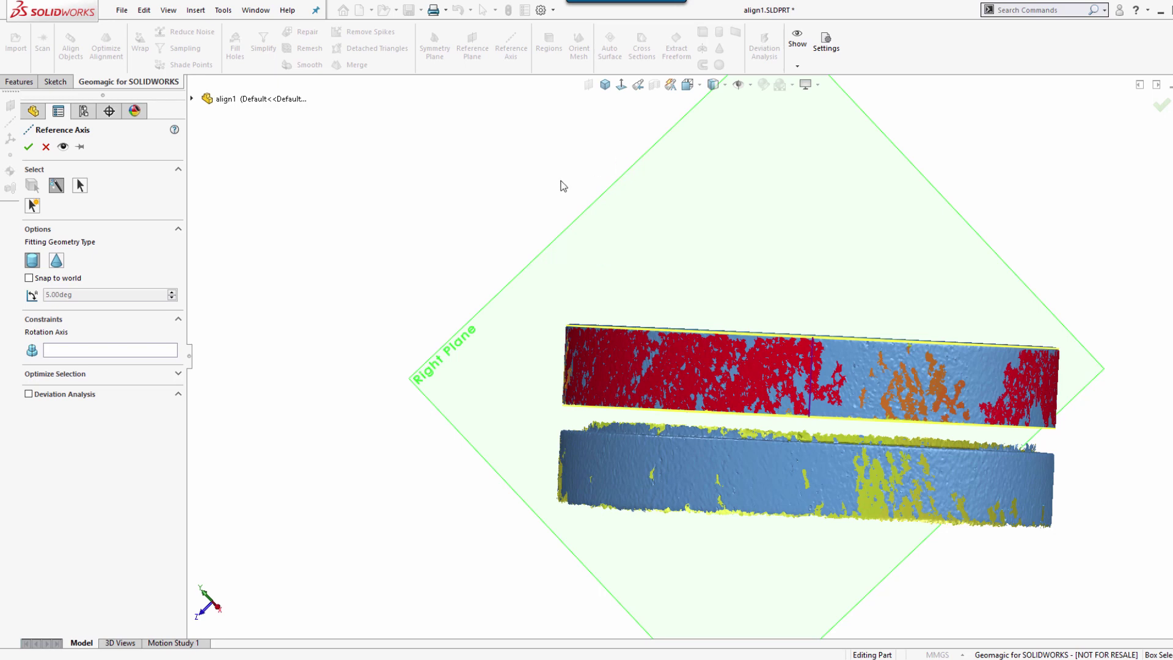
scroll(494, 273, "up", 3)
scroll(498, 263, "down", 1)
middle_click_drag(505, 242, 534, 424)
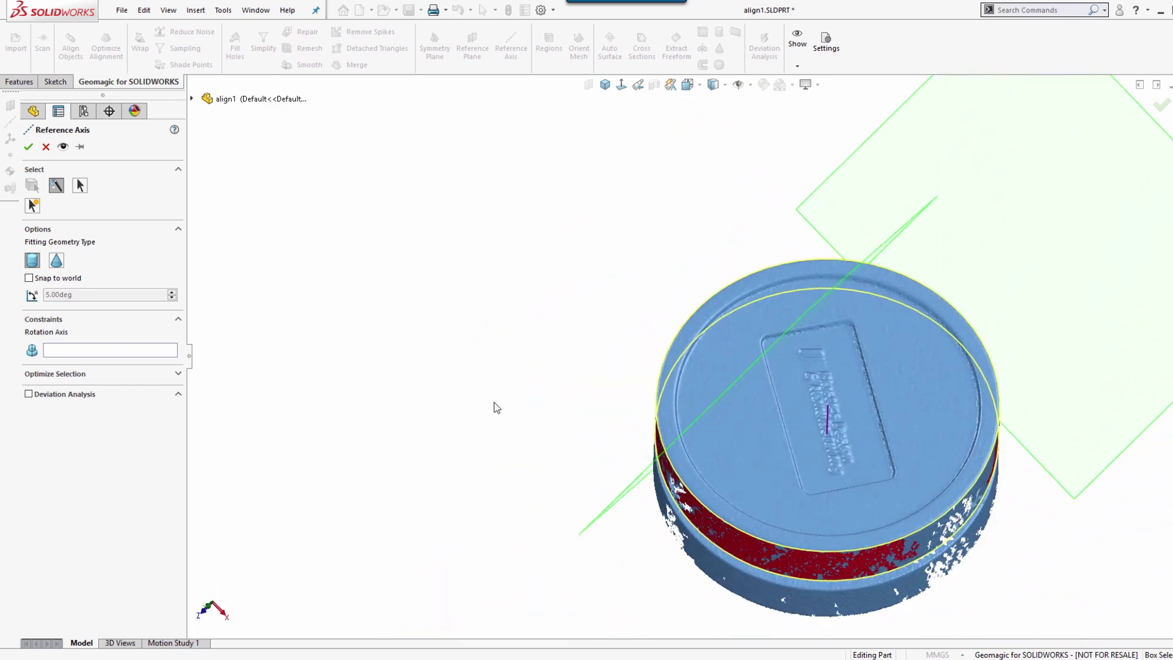
left_click(28, 147)
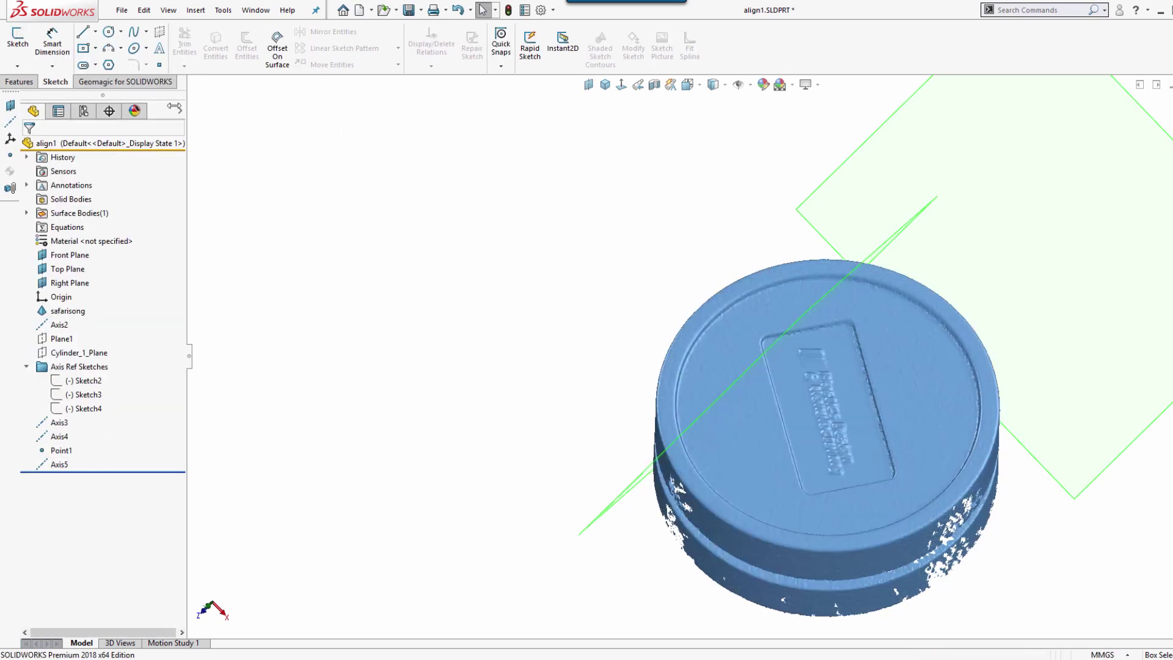
Create a reference plane fitted to a smart selection of the flat lid face around the logo recess
left_click(146, 83)
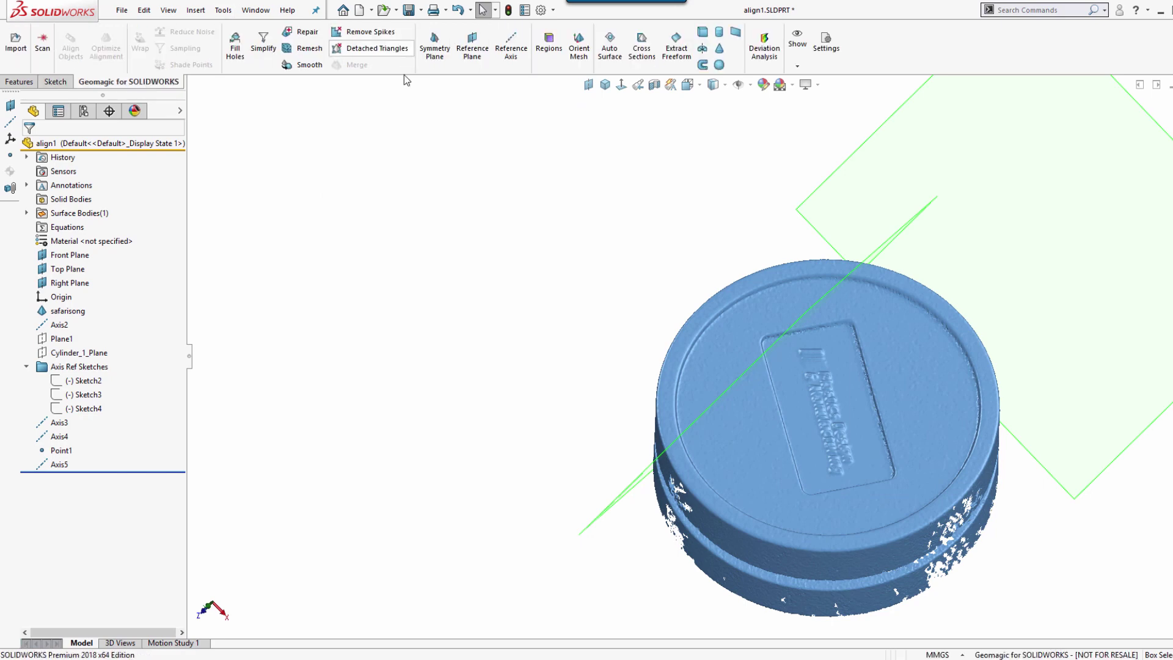
left_click(472, 47)
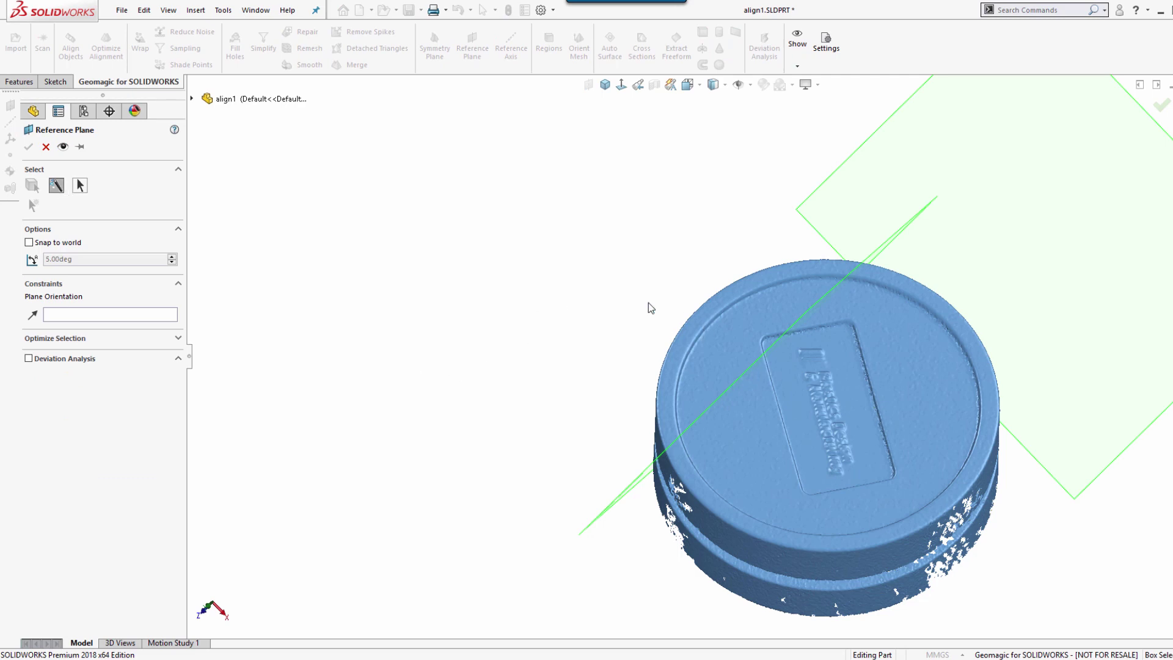
middle_click_drag(591, 300, 671, 398)
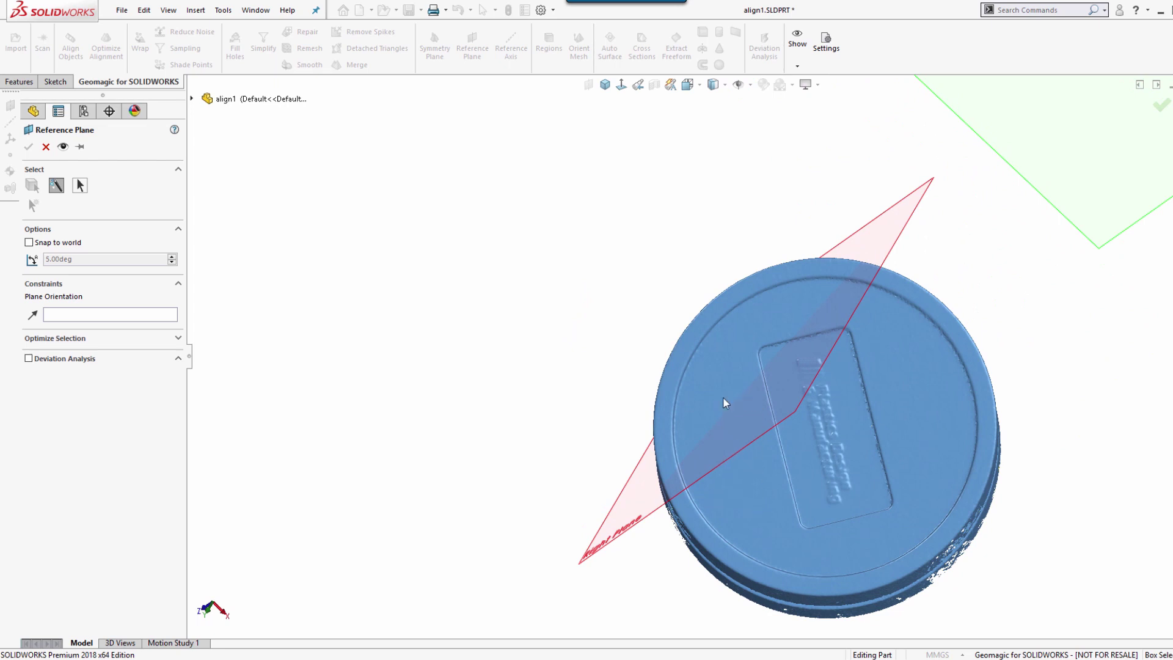
left_click(753, 492)
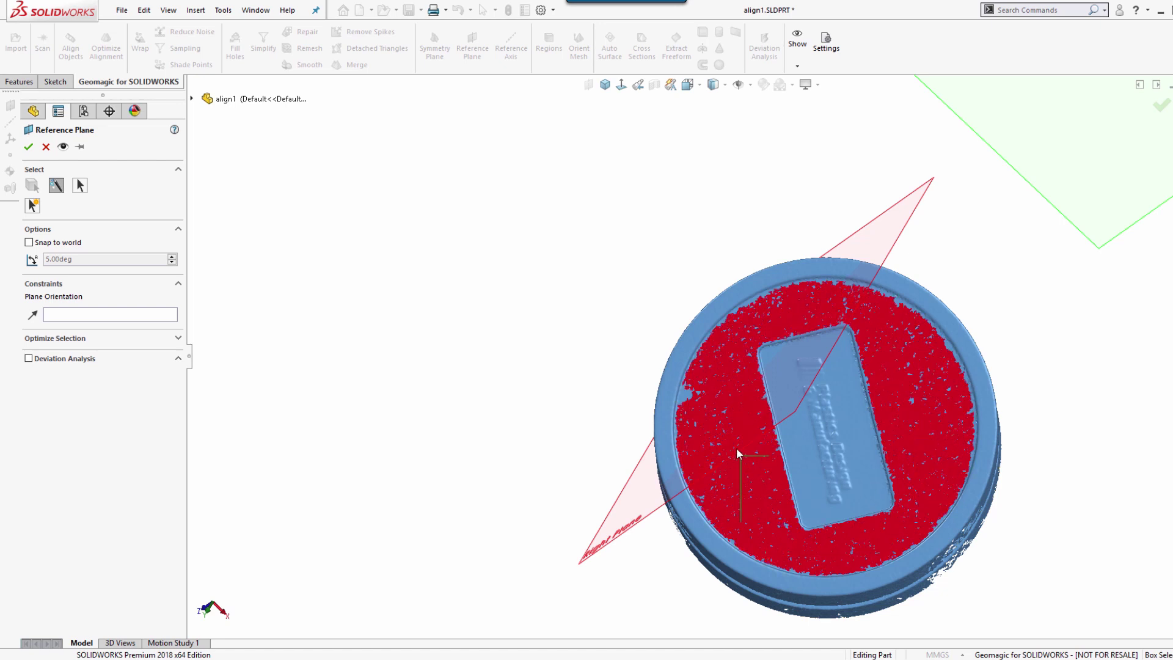
left_click_drag(735, 446, 656, 264)
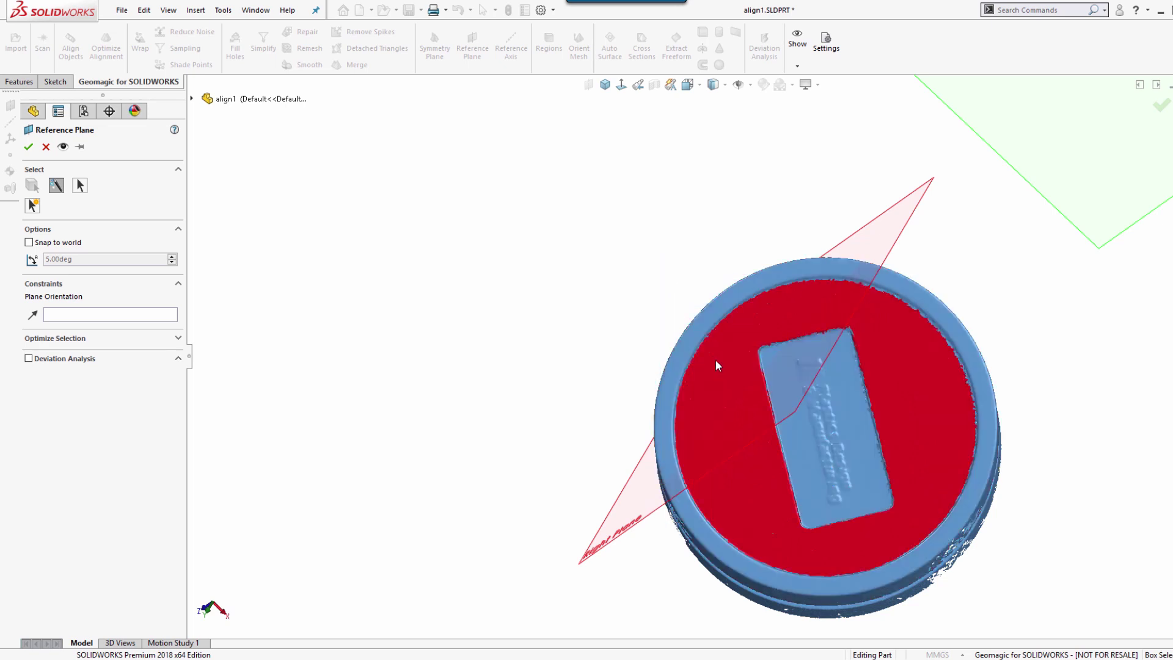
left_click_drag(716, 360, 738, 458)
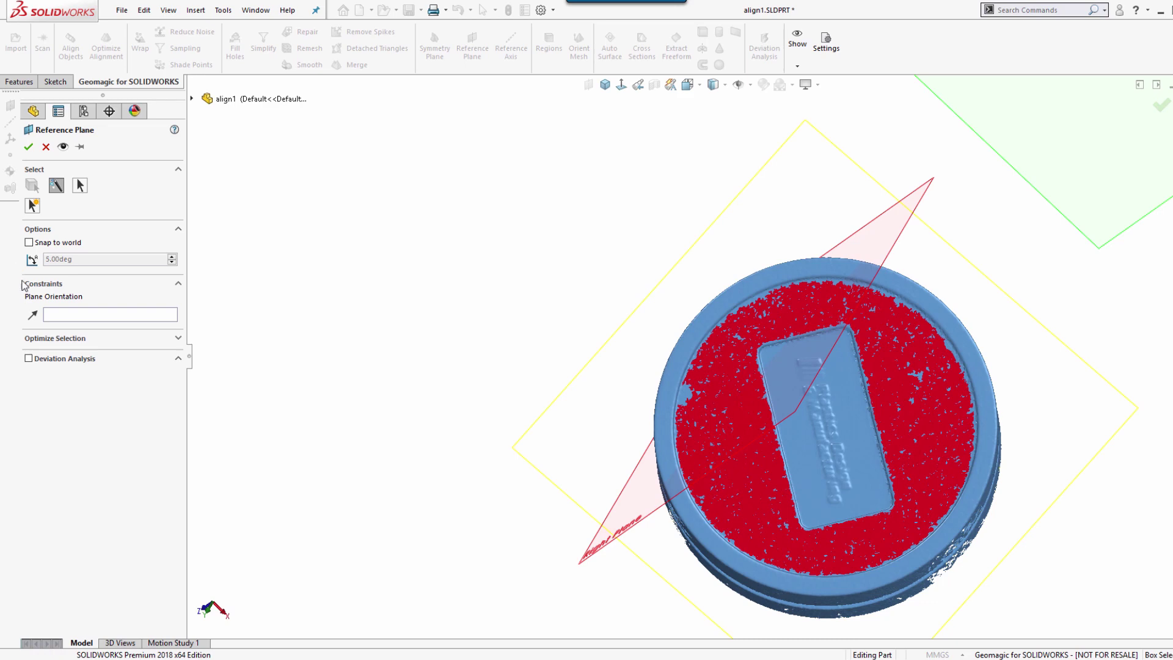
left_click(28, 147)
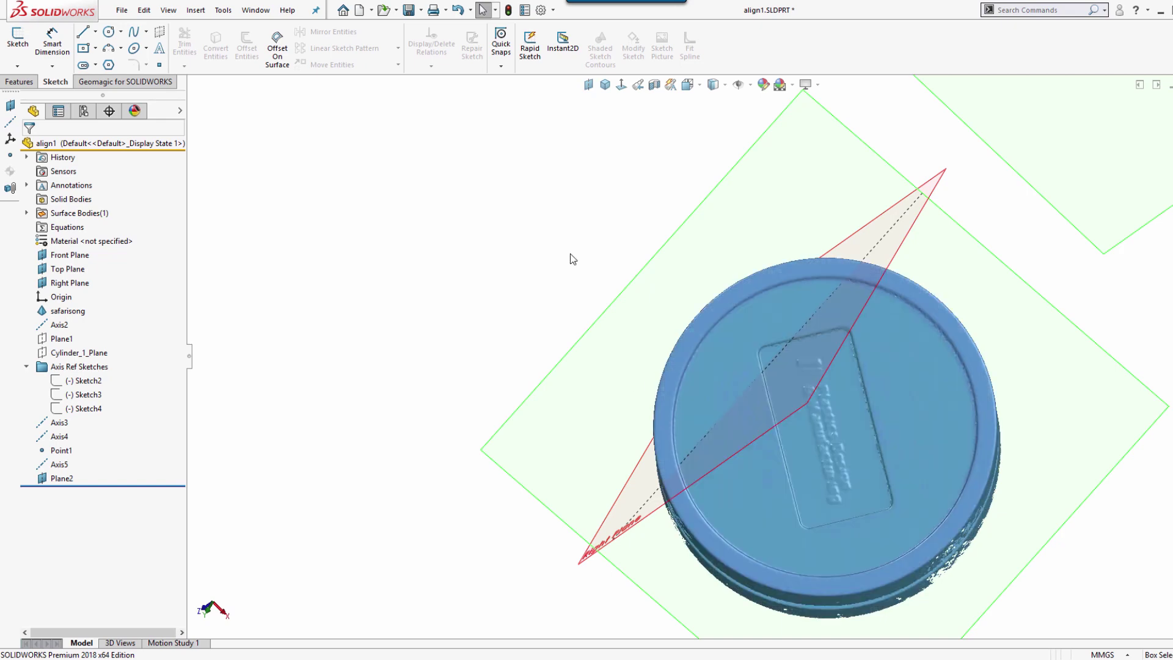
Delete the newly created Axis5 and Plane2 together
left_click(69, 476)
right_click(67, 478)
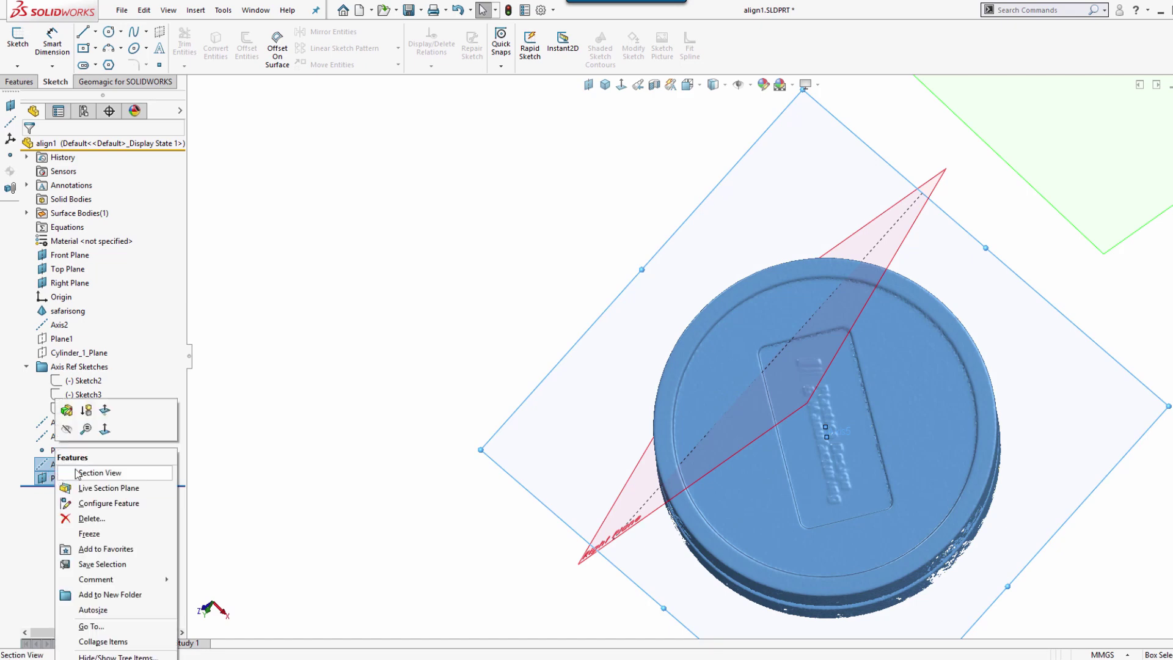
left_click(92, 521)
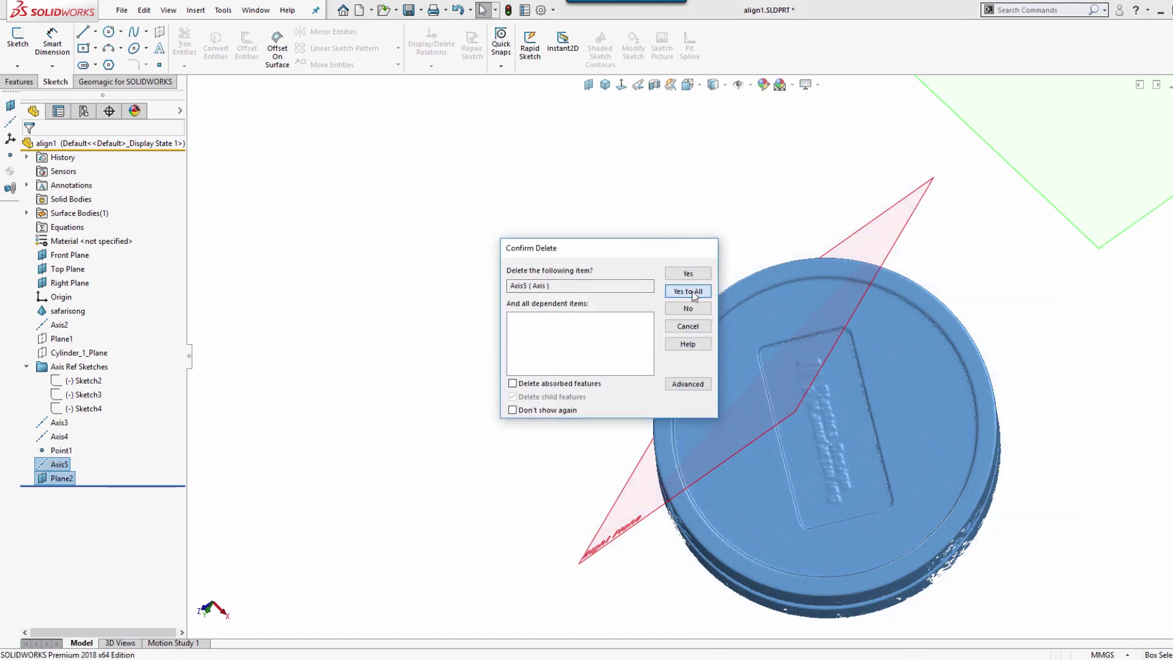
left_click(688, 291)
scroll(550, 281, "down", 3)
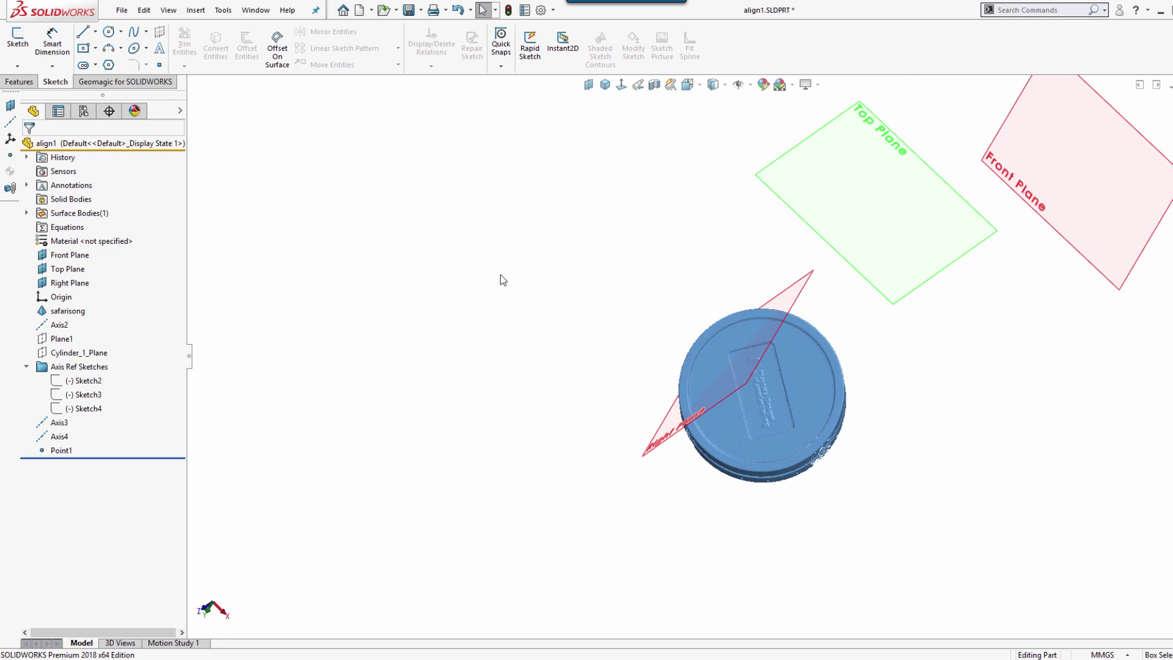
Start Orient Mesh on safarisong, allow selection of reference features, and assign Point1 as the moving origin
left_click(140, 82)
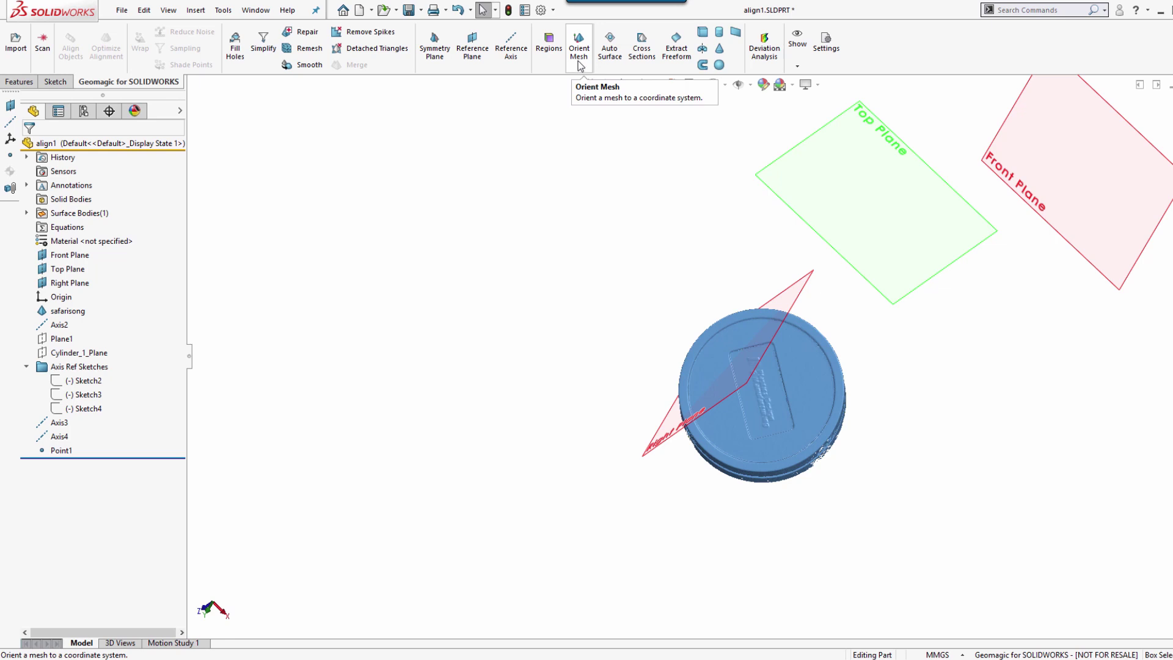
left_click(580, 49)
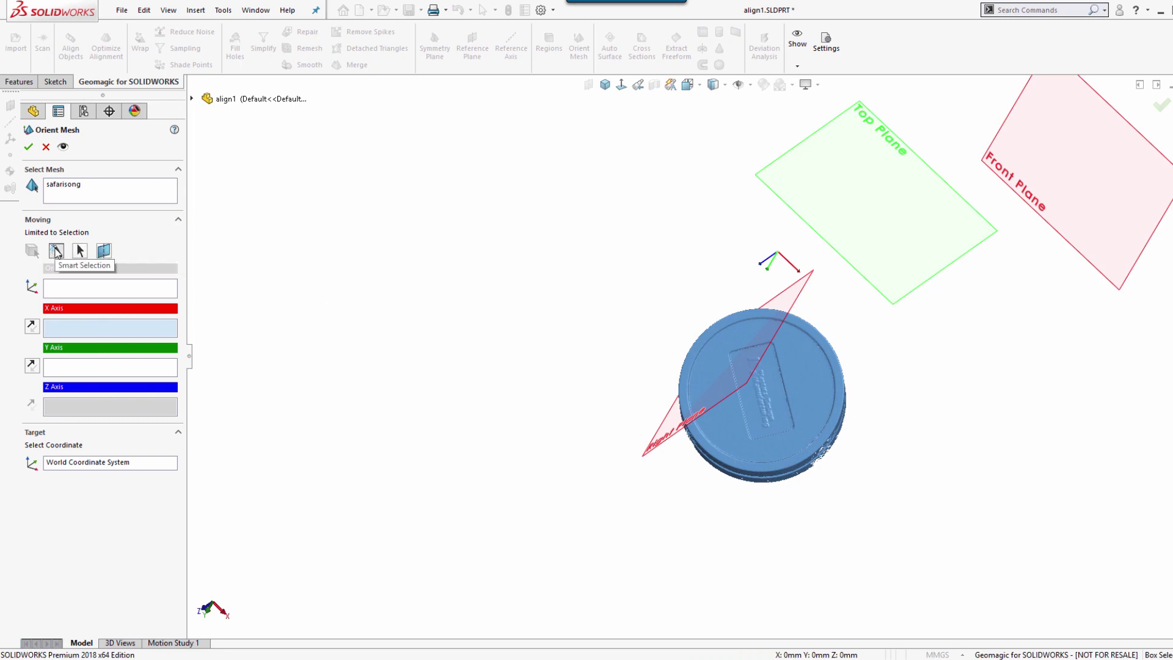
left_click(56, 252)
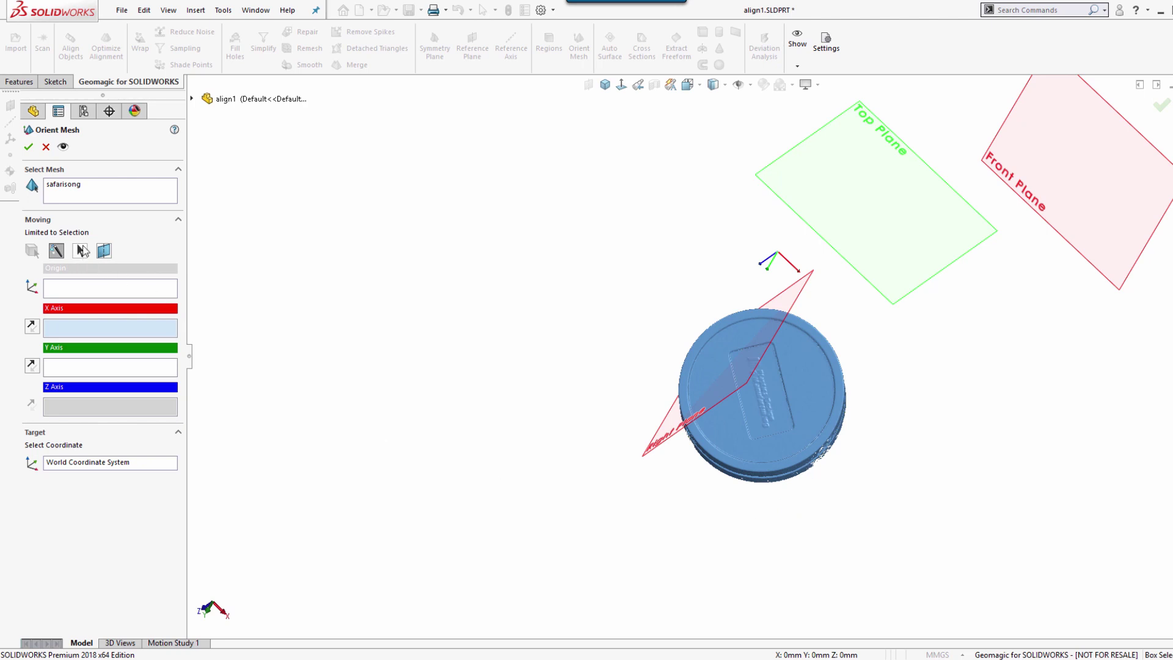
left_click(104, 252)
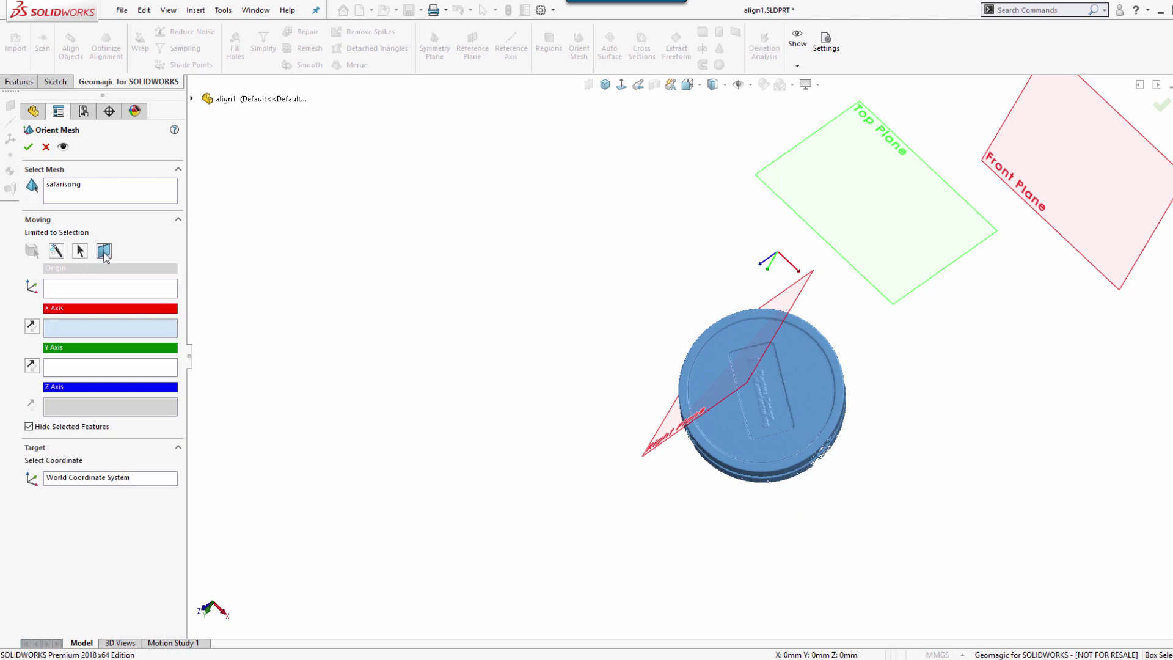
left_click(122, 291)
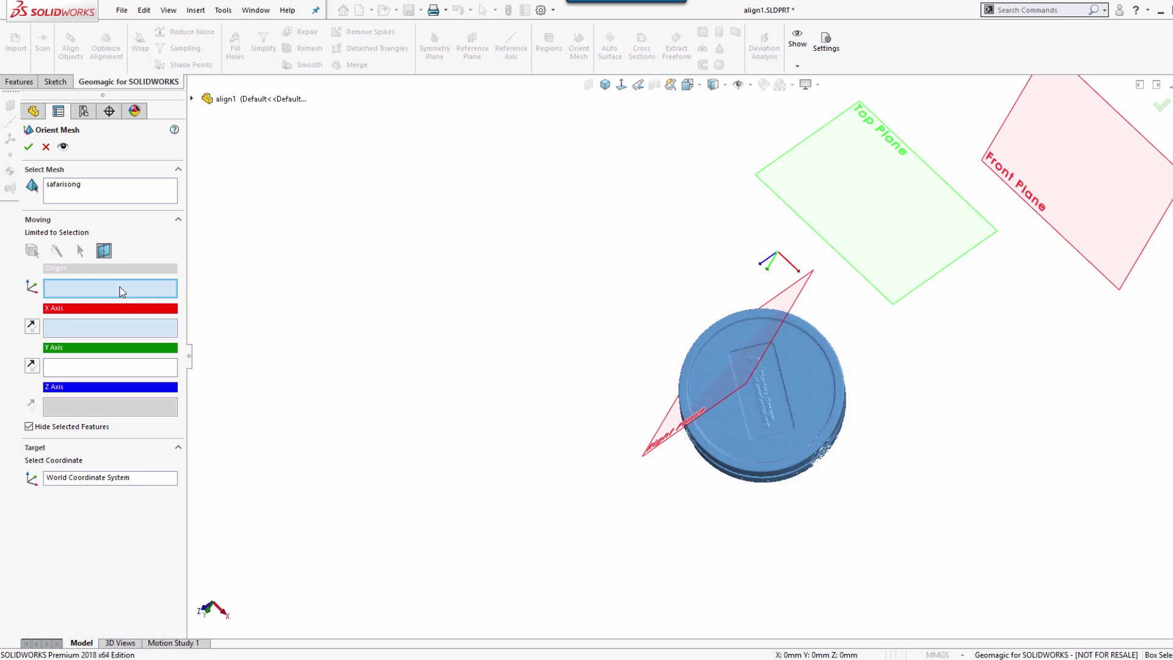
left_click(192, 98)
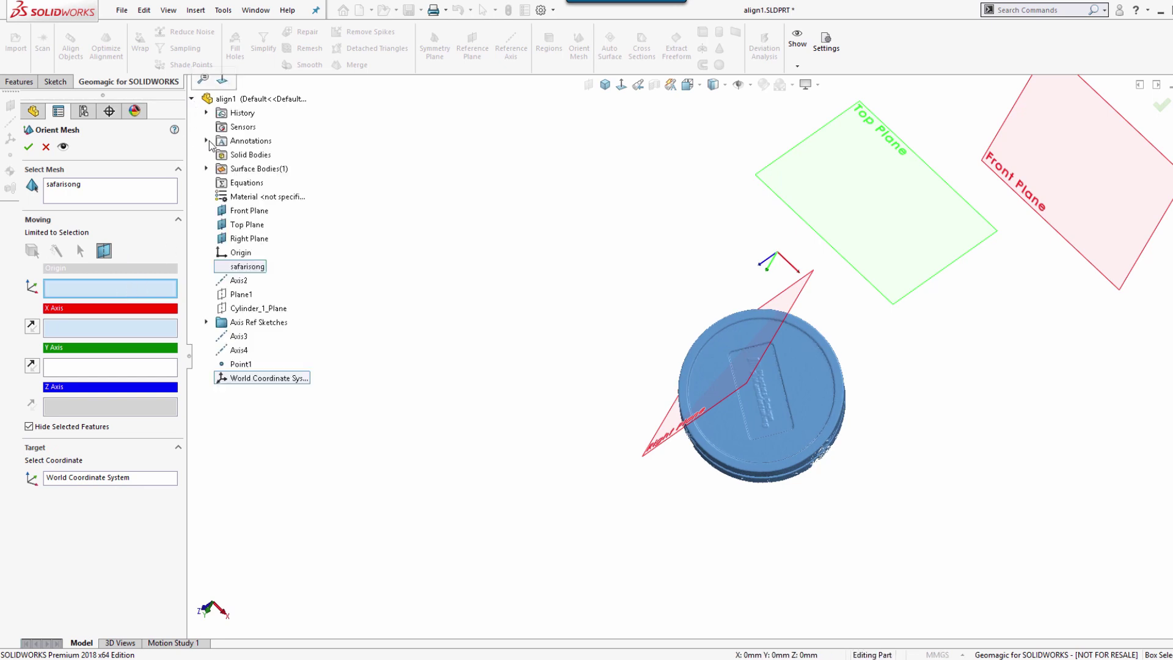
left_click(243, 364)
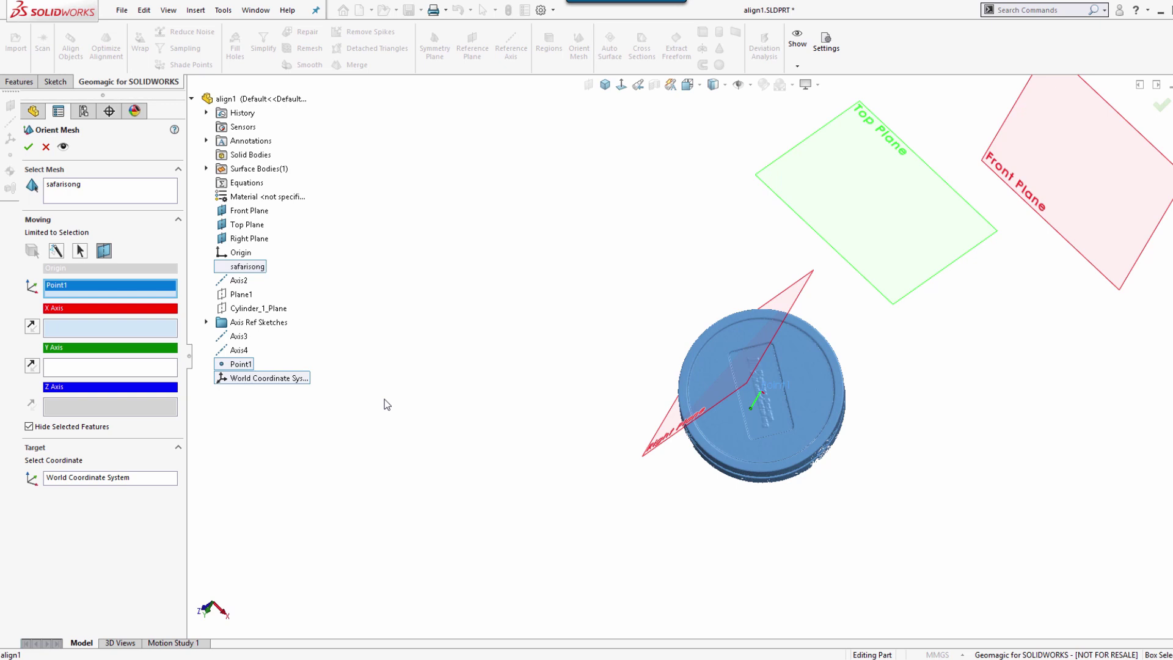
Assign Axis3 as the mesh's X axis and Axis2 as its Z axis, and check the axis directions on the container
left_click(111, 330)
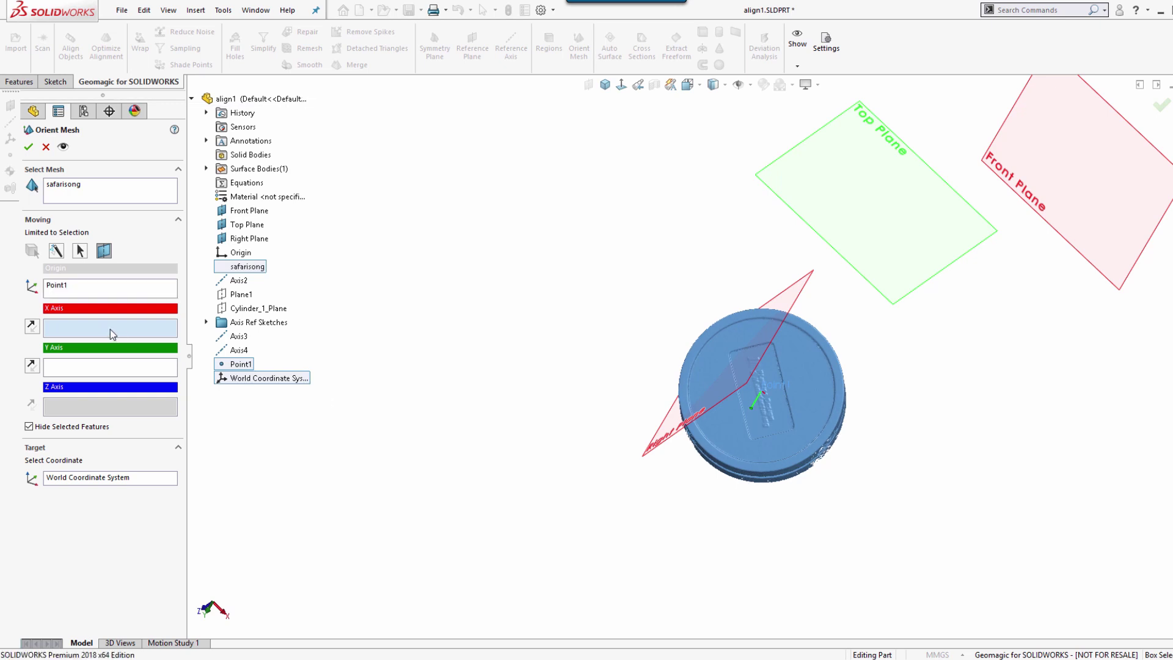
left_click(238, 337)
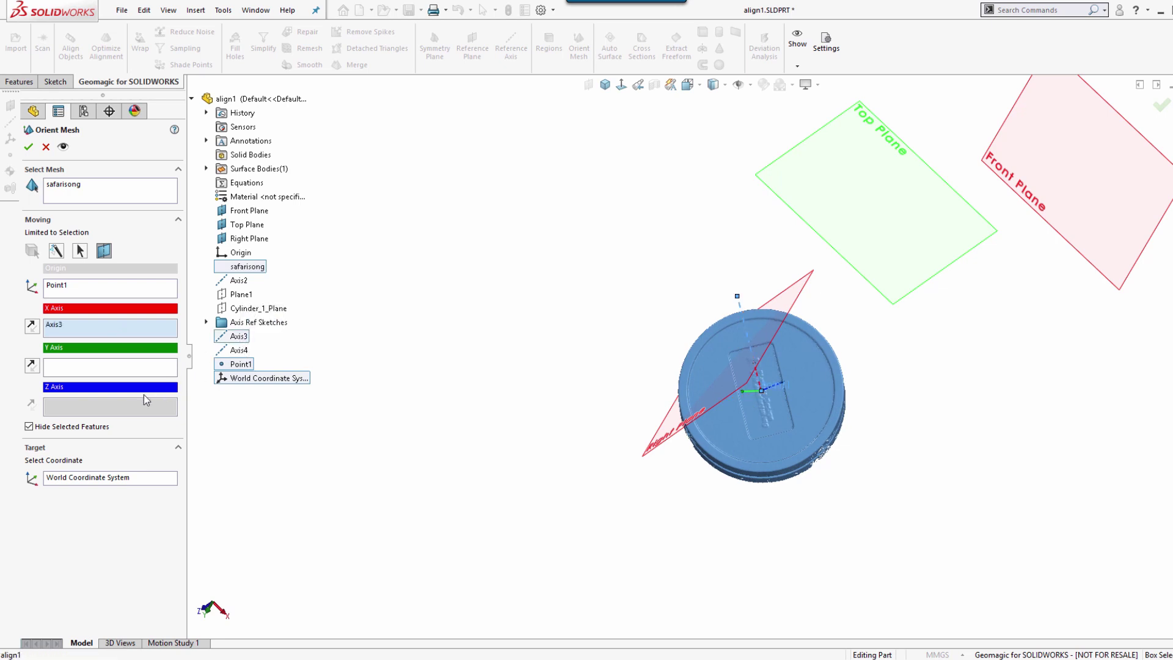
left_click(94, 407)
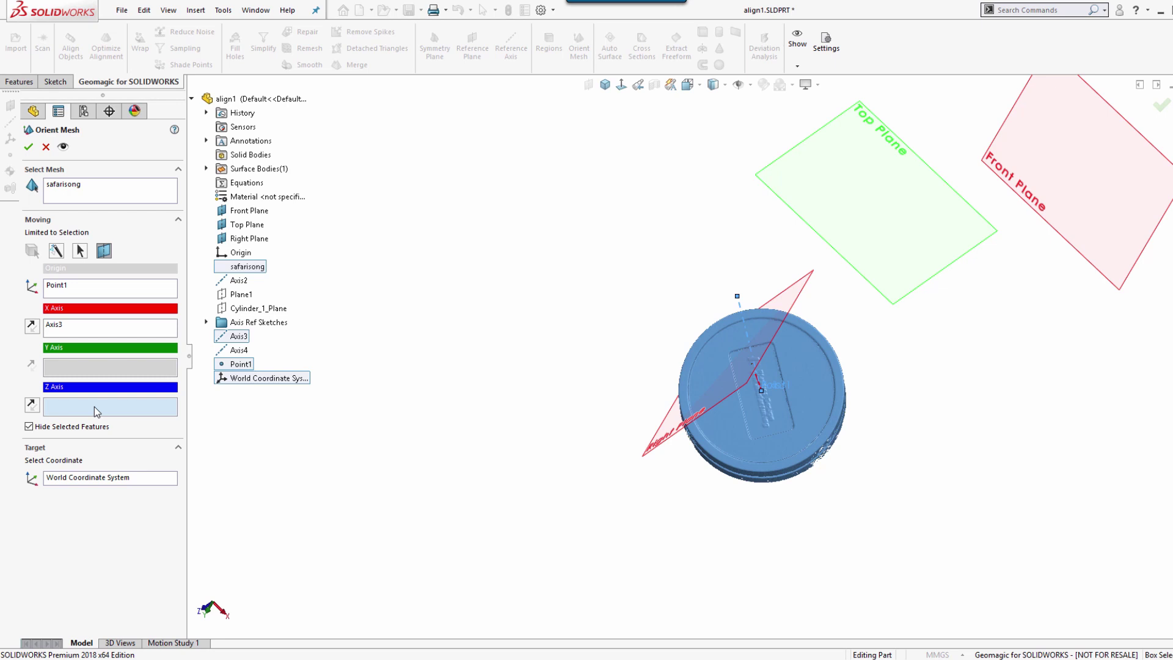
left_click(239, 280)
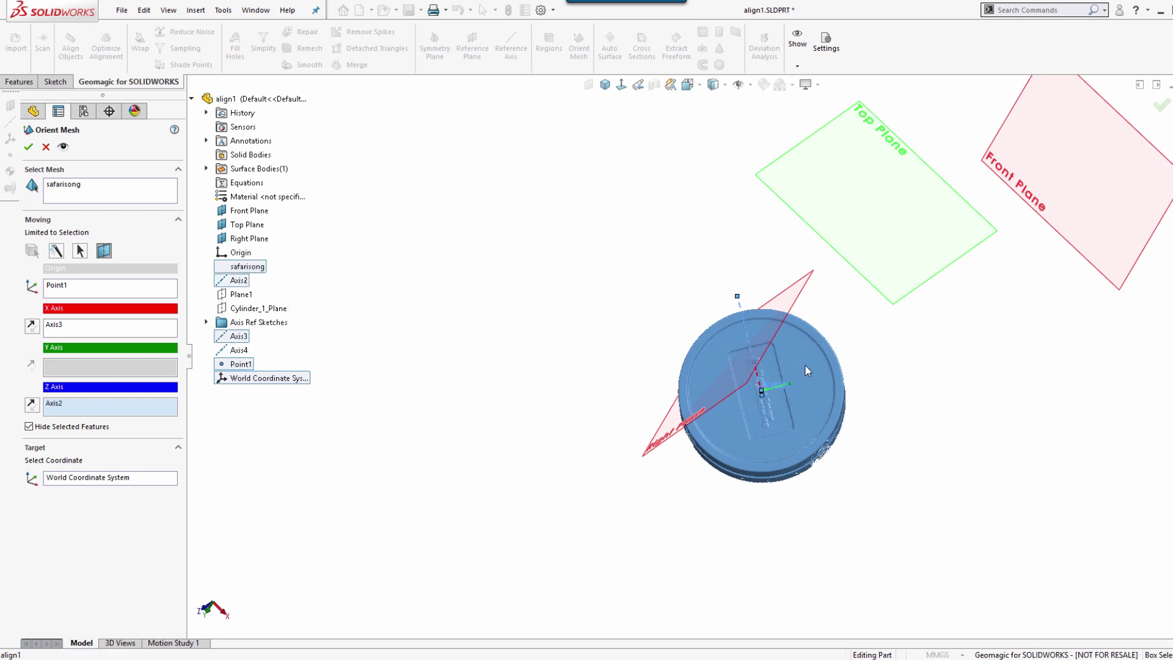
scroll(805, 364, "down", 5)
right_click(972, 457)
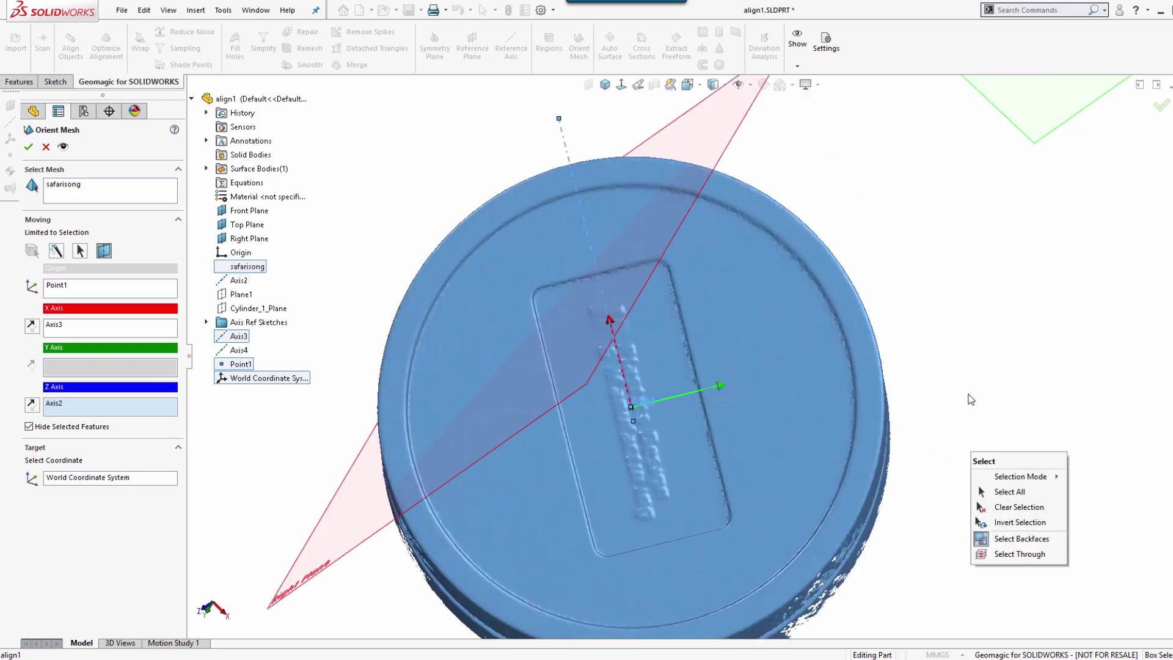
left_click(922, 305)
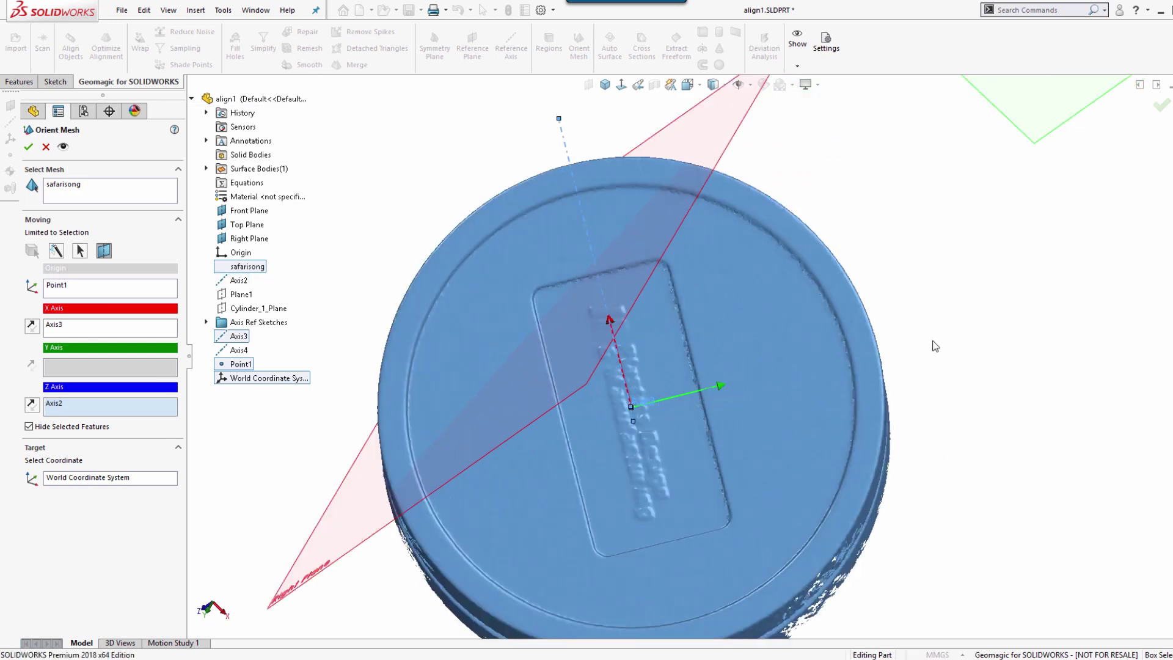
middle_click_drag(935, 346, 877, 148)
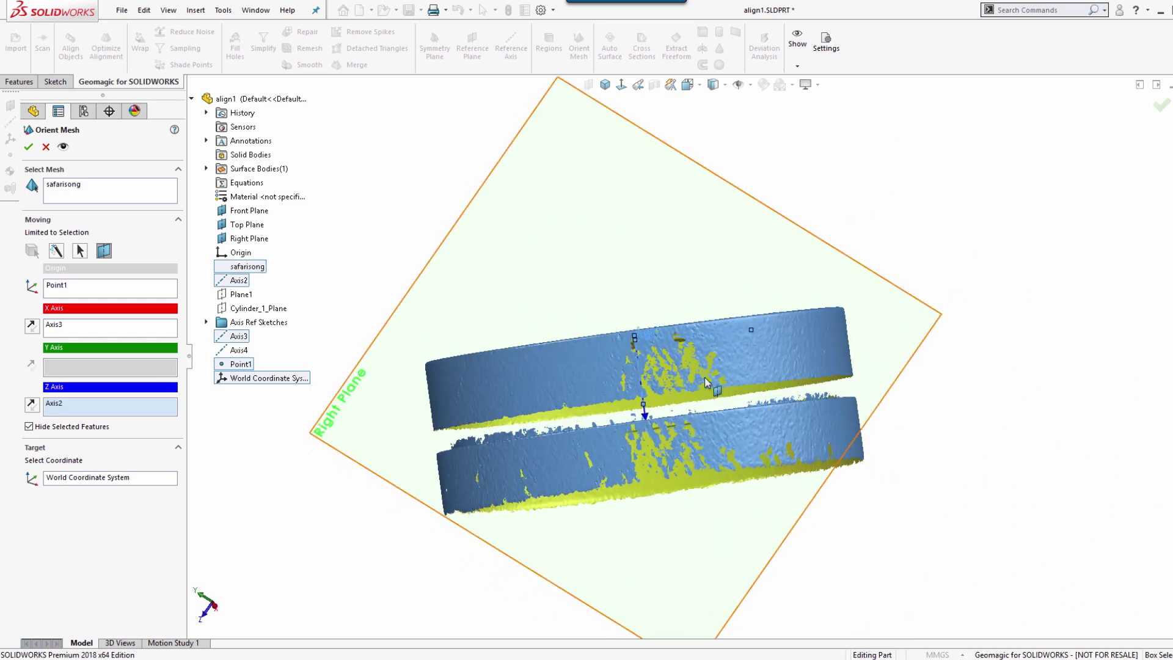
Reverse the mesh's Z axis (Axis2) and X axis (Axis3) directions, check them on the lid, and apply the Orient Mesh alignment
left_click(31, 405)
middle_click_drag(857, 215, 992, 398)
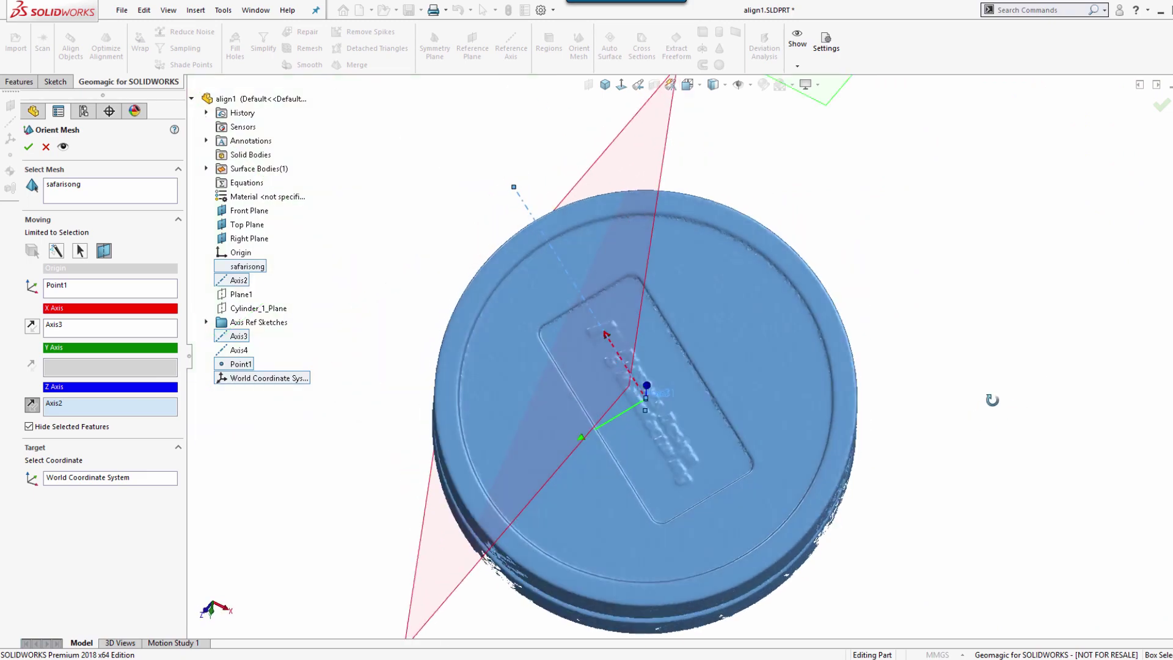
left_click(37, 329)
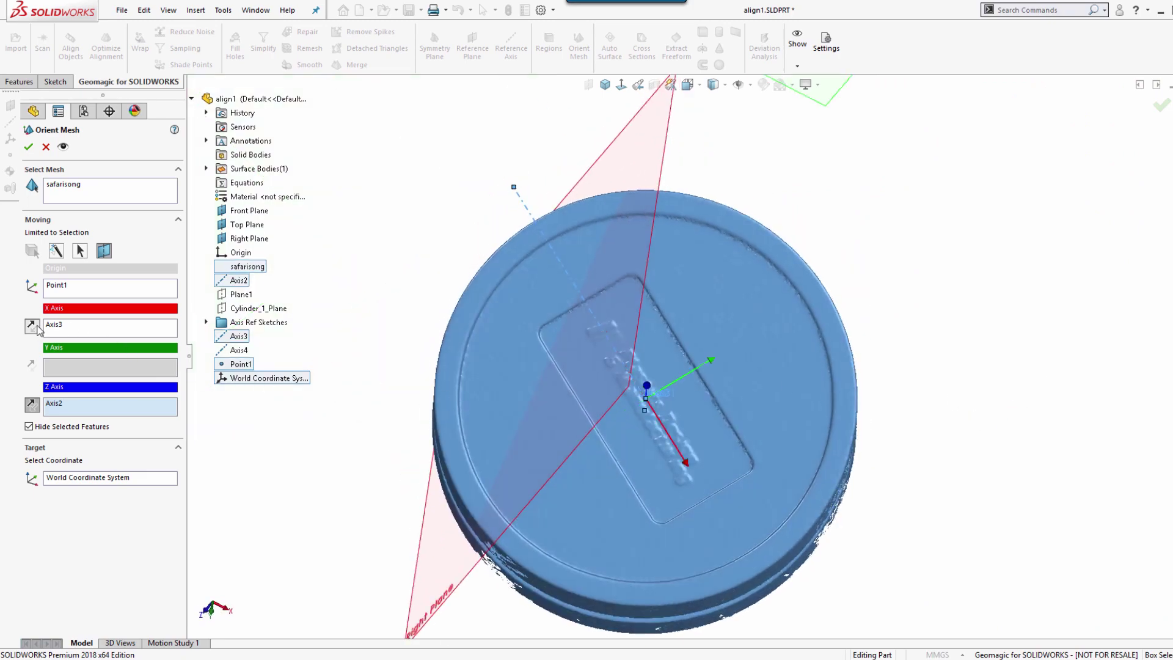
mouse_move(984, 494)
middle_mouse_down()
mouse_move(1029, 487)
mouse_move(956, 529)
mouse_move(976, 562)
mouse_move(966, 552)
mouse_move(976, 548)
middle_mouse_up()
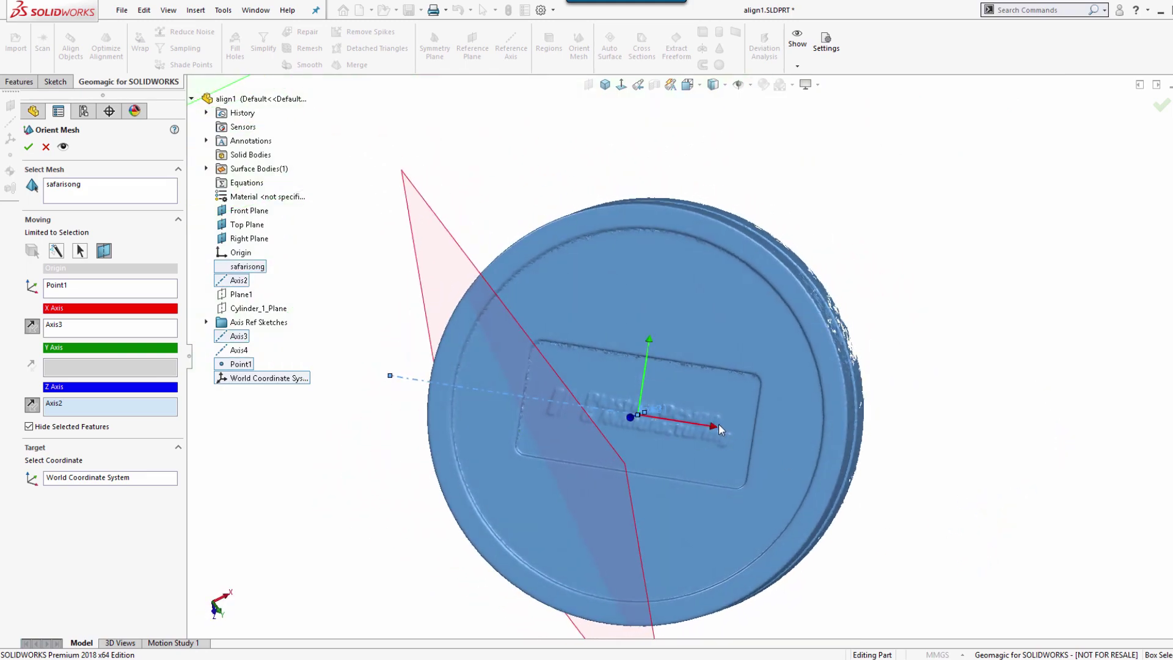
middle_click_drag(633, 450, 584, 441)
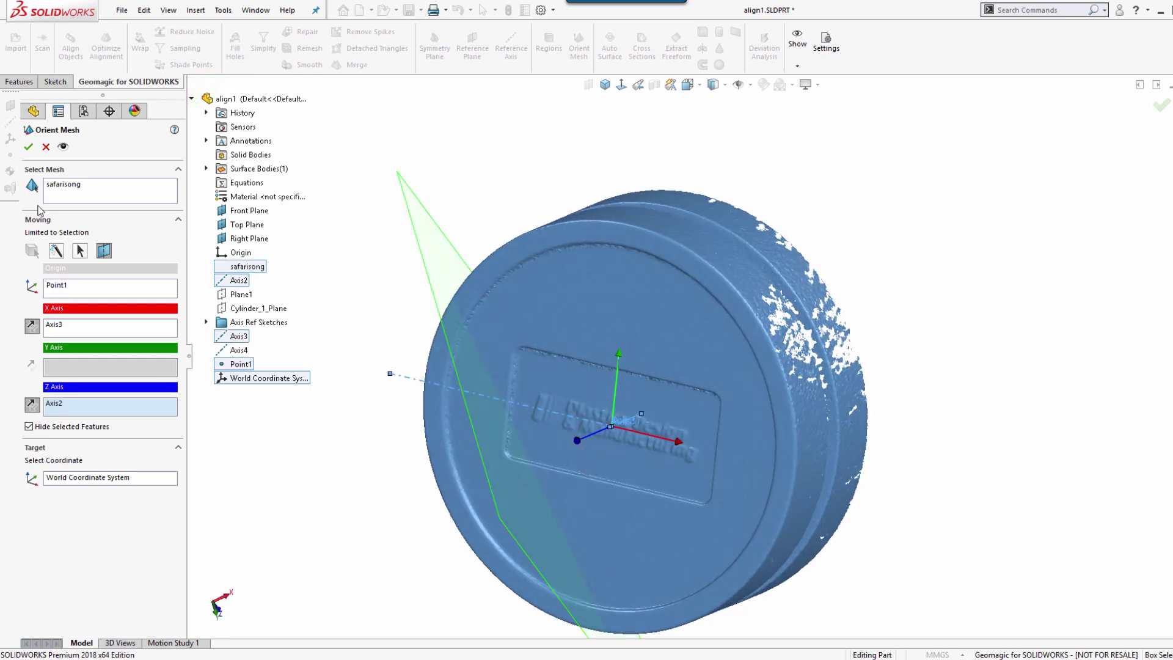
left_click(29, 146)
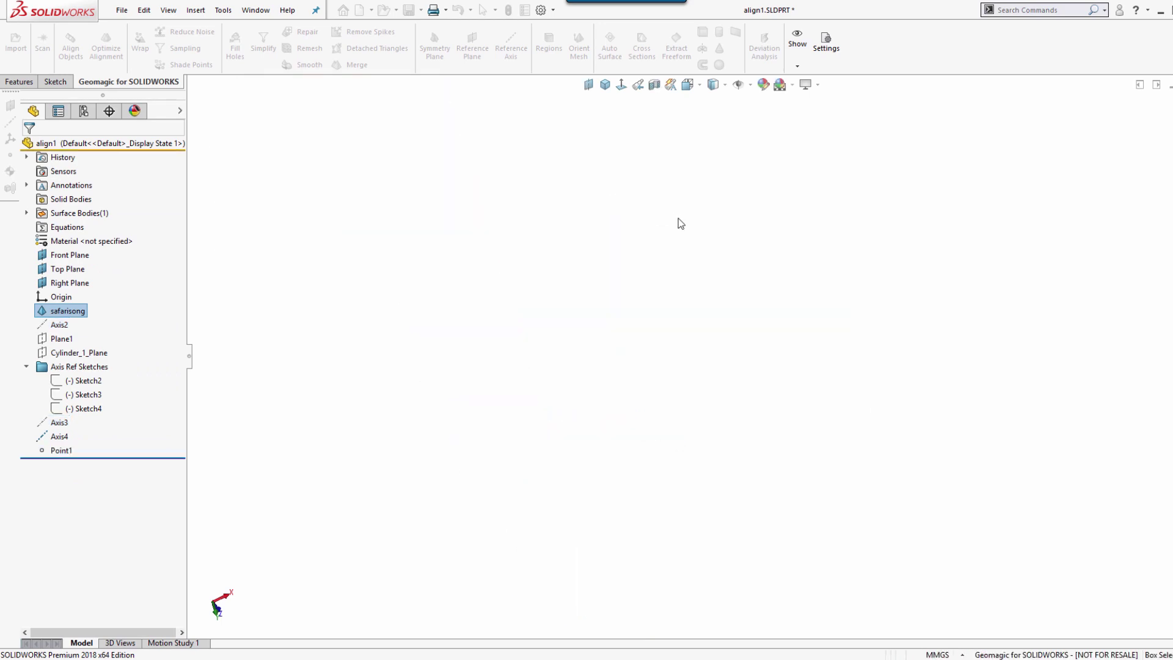
Set the view orientation to Front to check the oriented container against the Front Plane
middle_click_drag(468, 259, 445, 312)
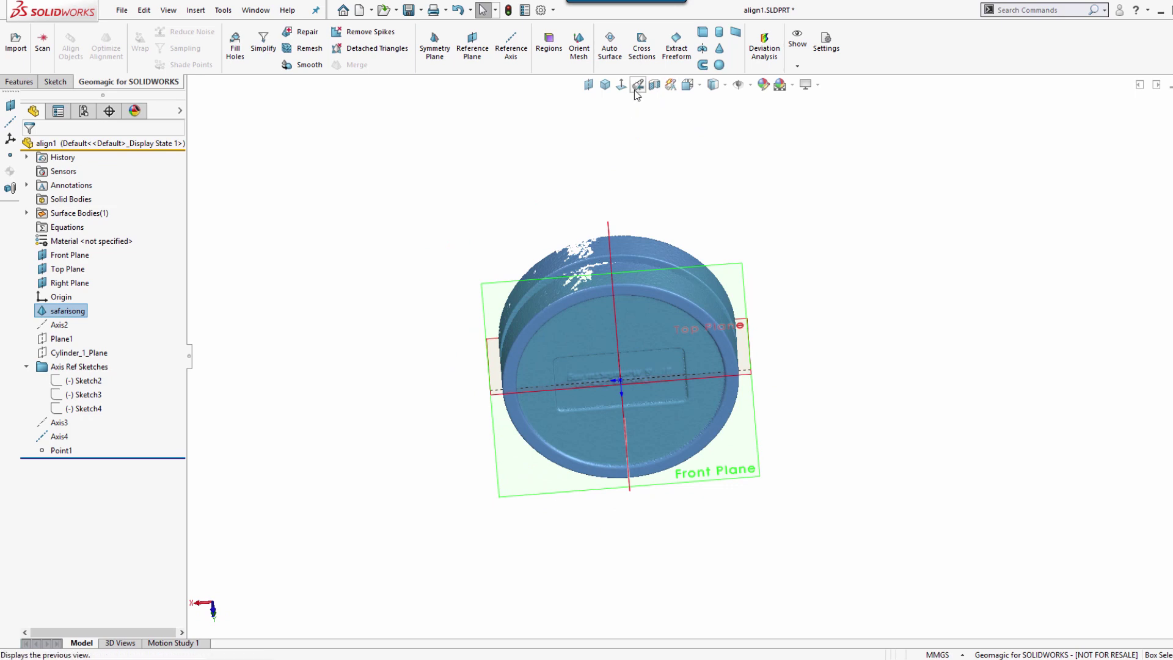
left_click(699, 87)
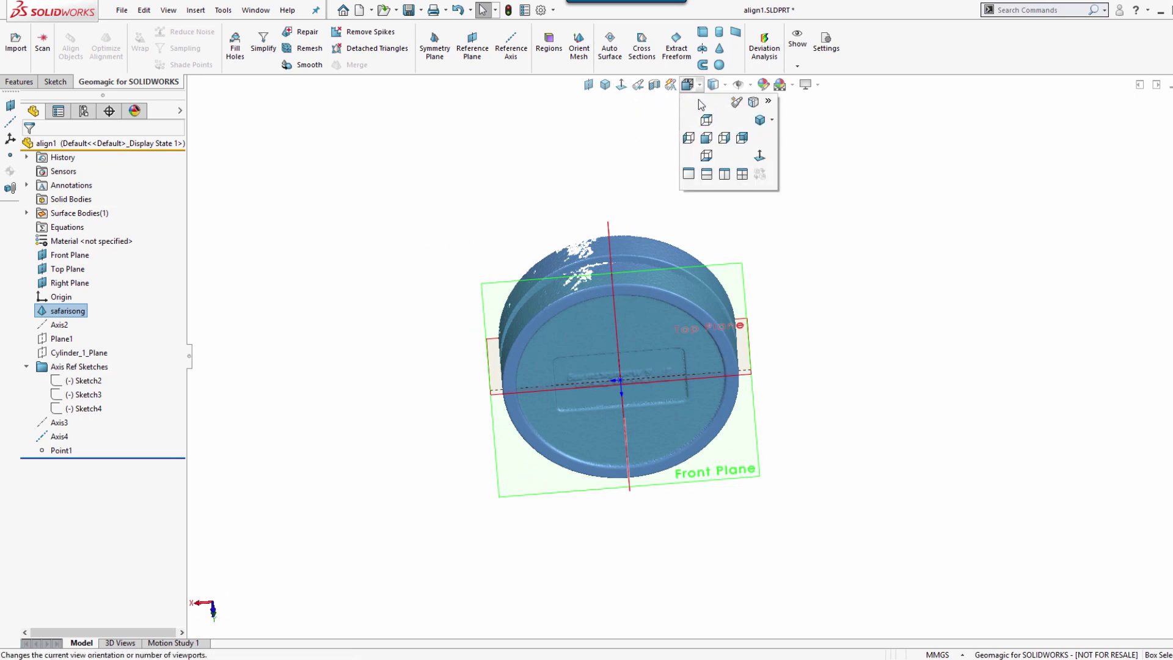
left_click(714, 144)
left_click(1096, 350)
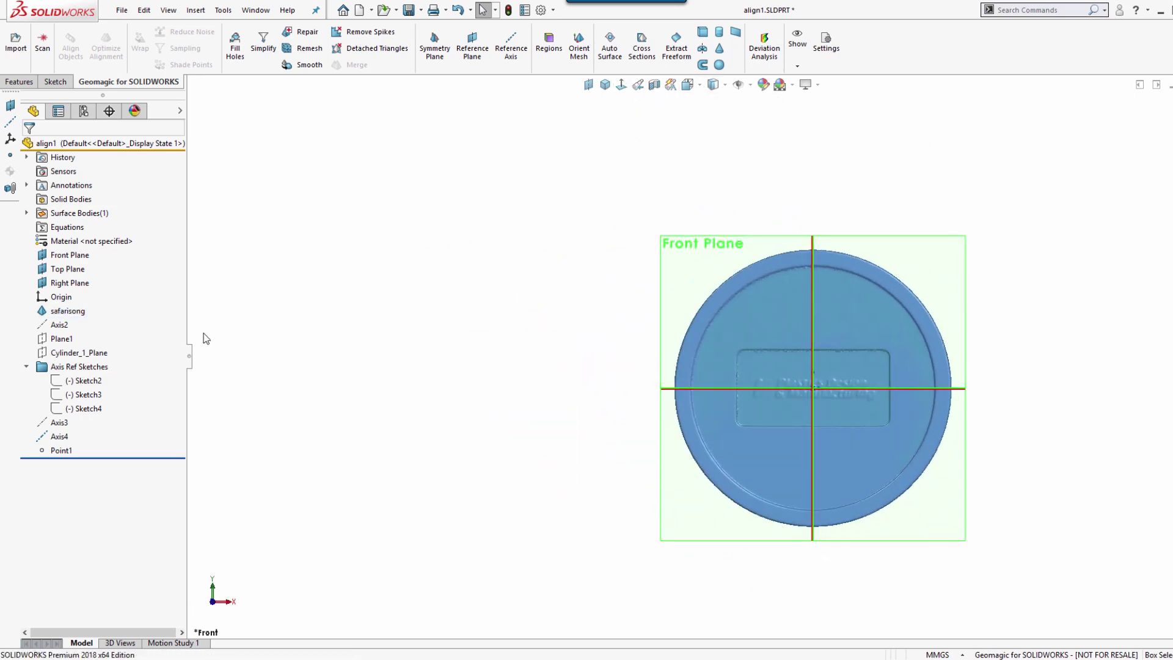
Temporarily hide the planes and other reference items to examine the lid logo's orientation, and show them again
left_click(738, 86)
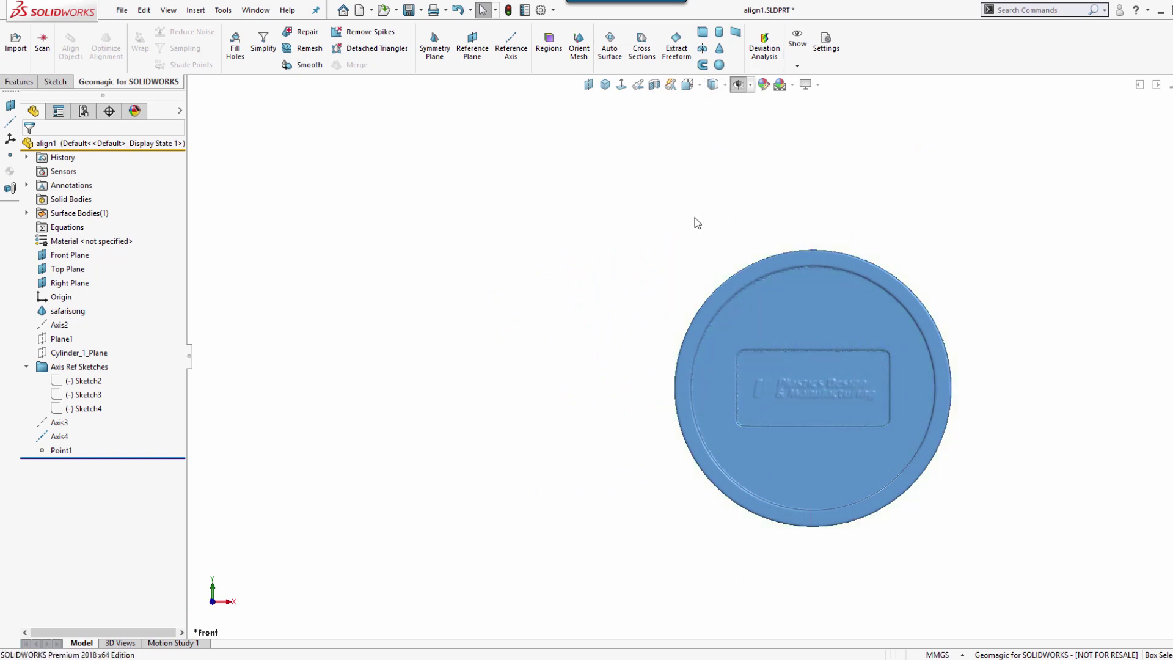
scroll(813, 479, "down", 2)
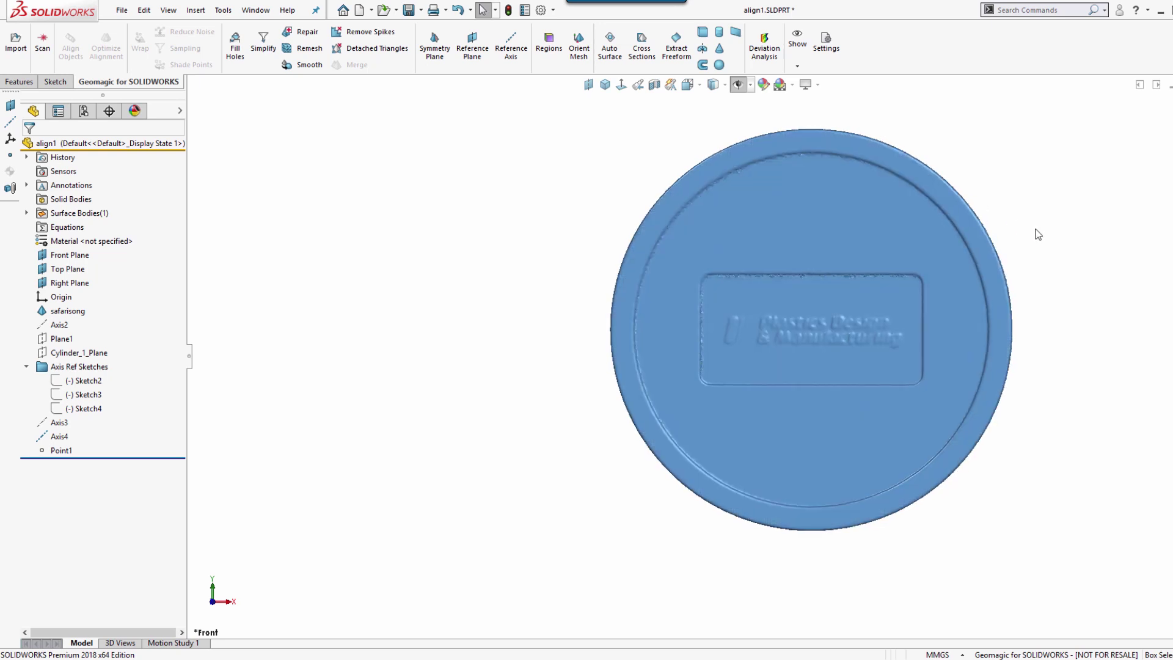
scroll(1048, 244, "up", 2)
scroll(1061, 261, "down", 1)
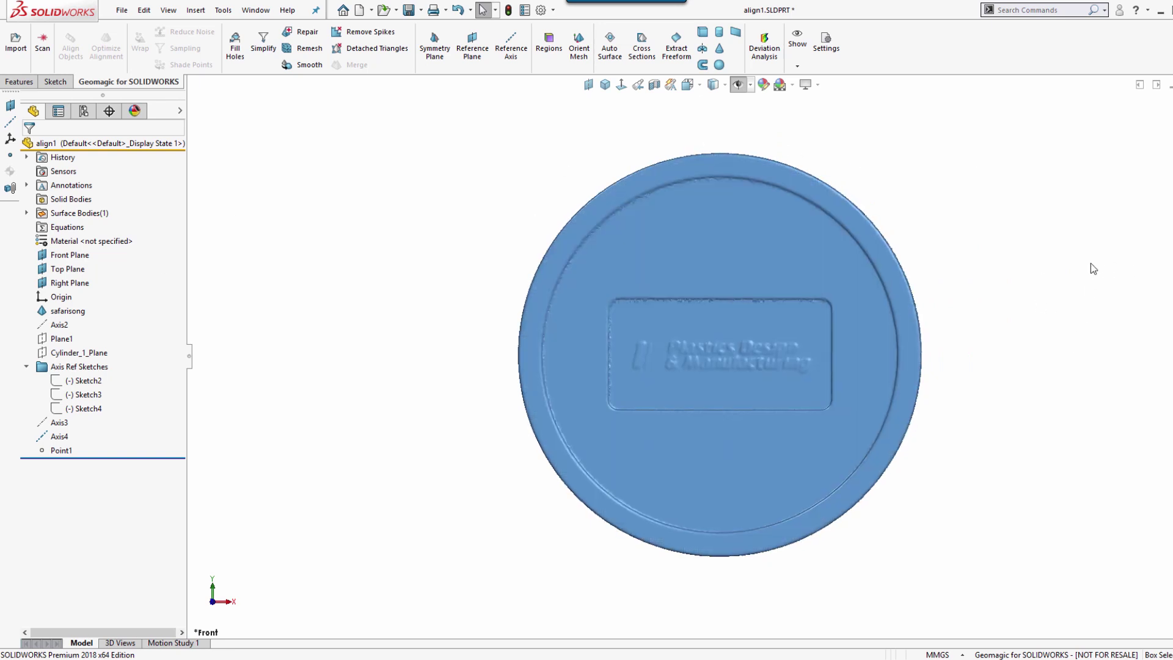
left_click(740, 85)
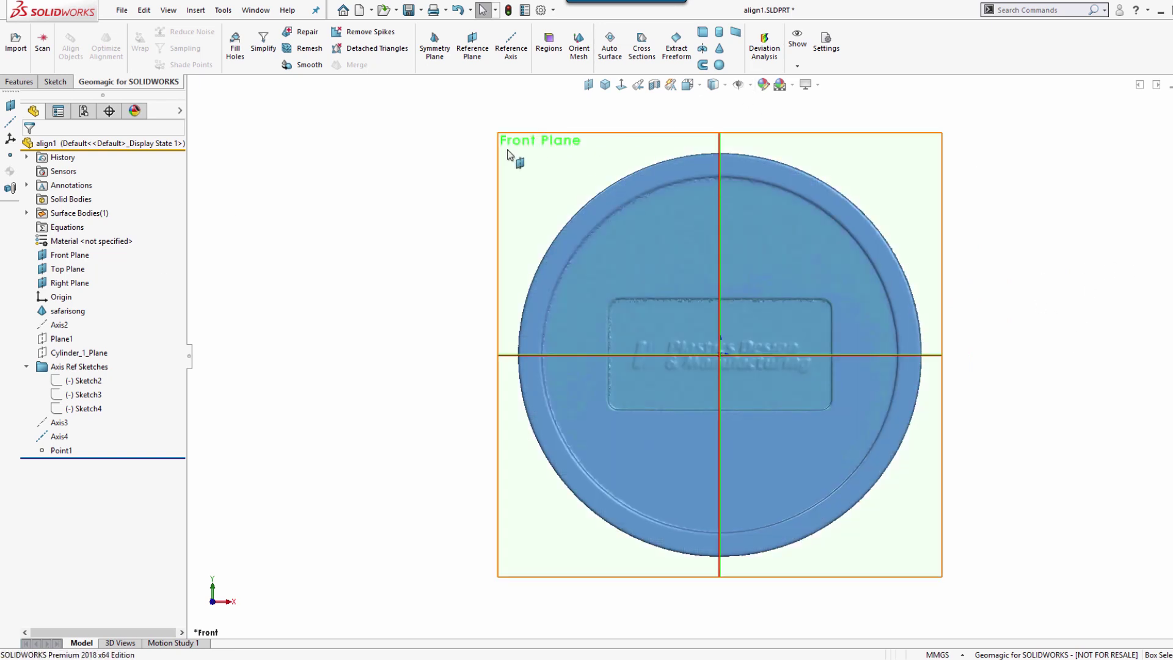
Show Sketch2, Sketch3 and Sketch4 from the Axis Ref Sketches folder to compare their positions with the oriented mesh
scroll(474, 266, "up", 6)
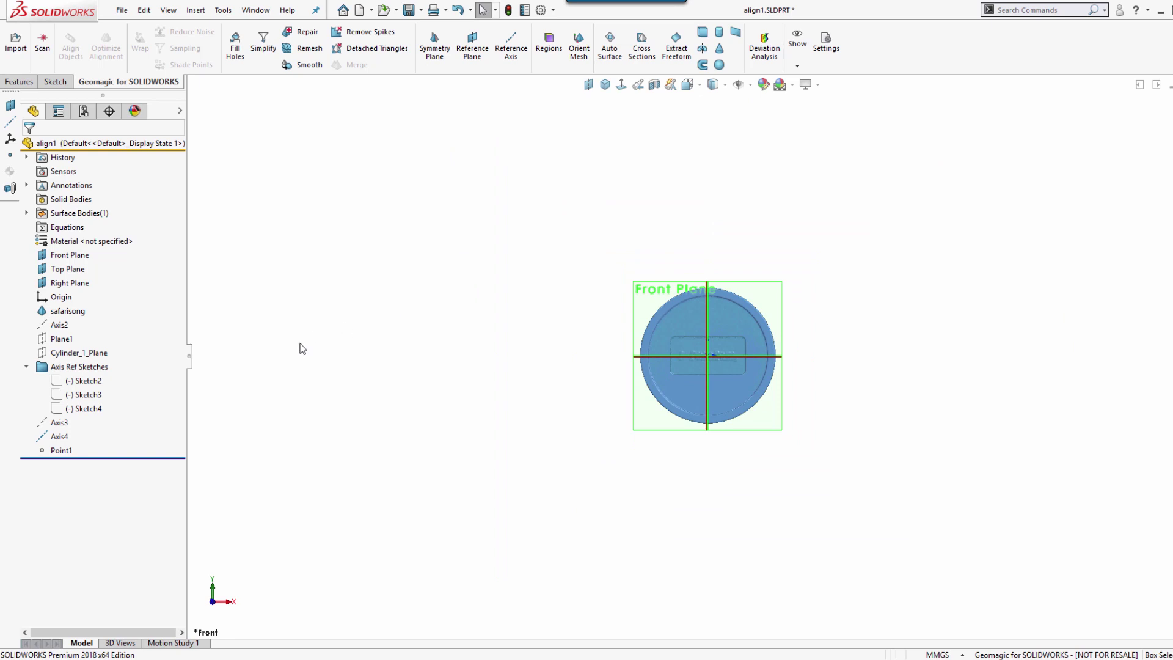
left_click(93, 380)
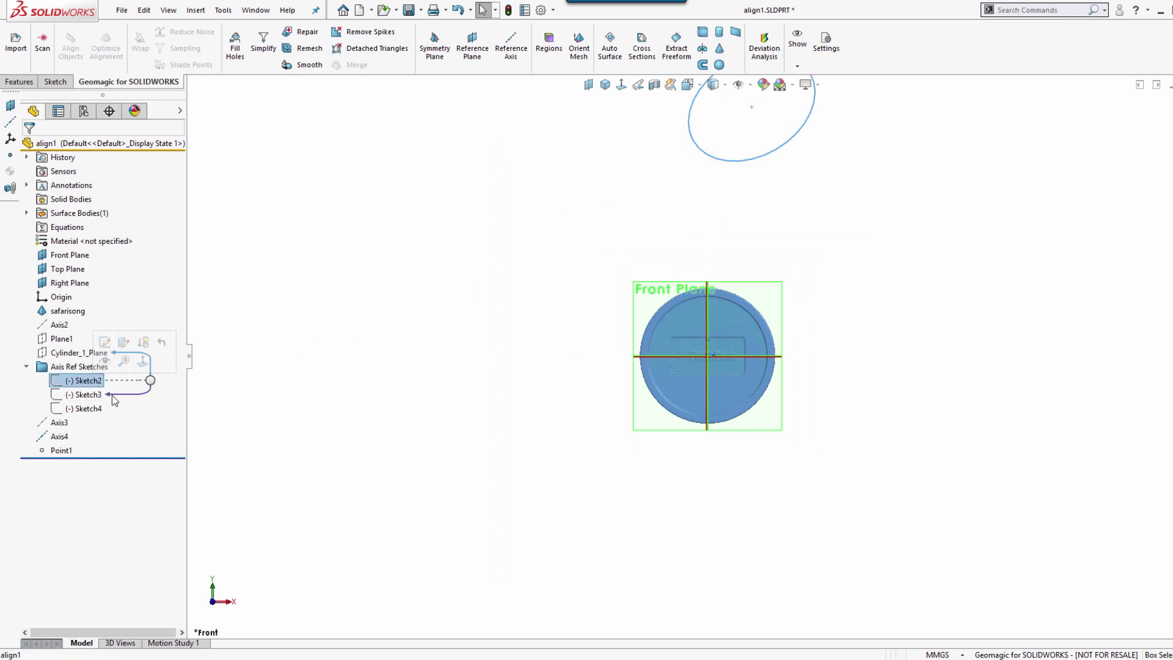
left_click(86, 410, "ctrl")
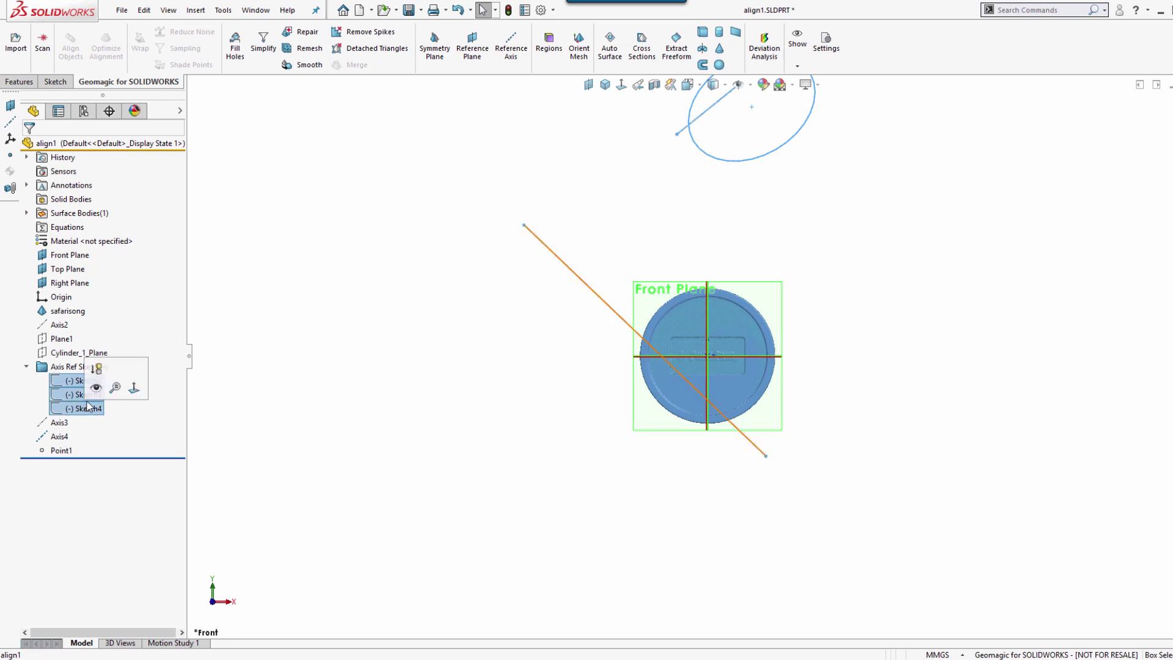
left_click(466, 301)
scroll(506, 338, "up", 3)
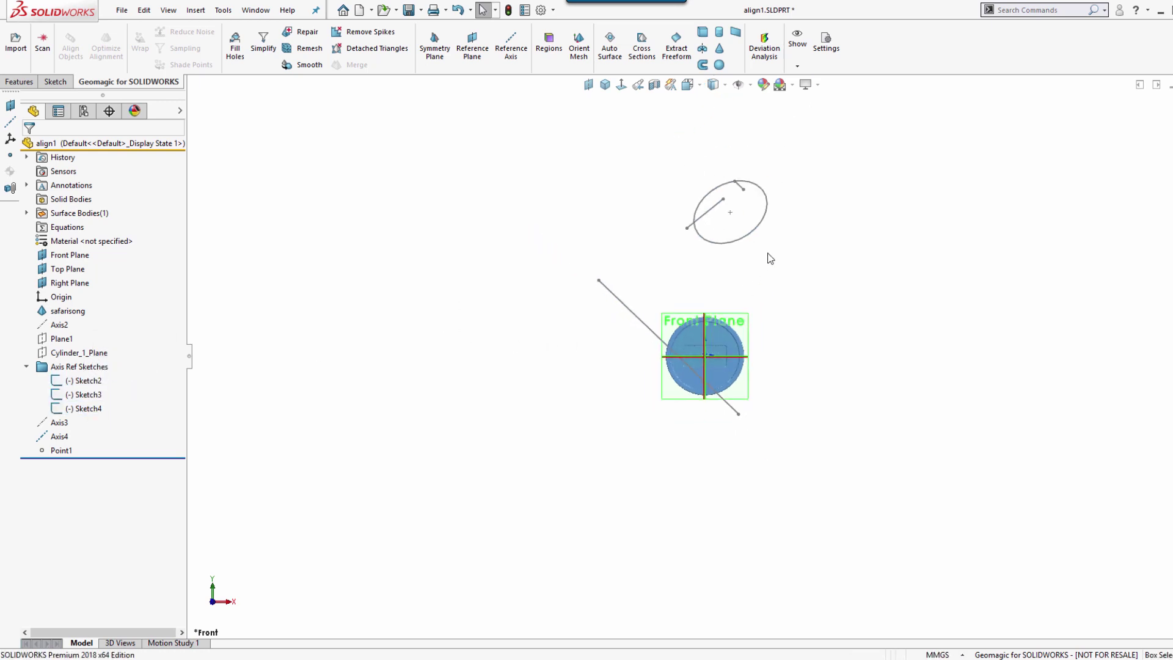